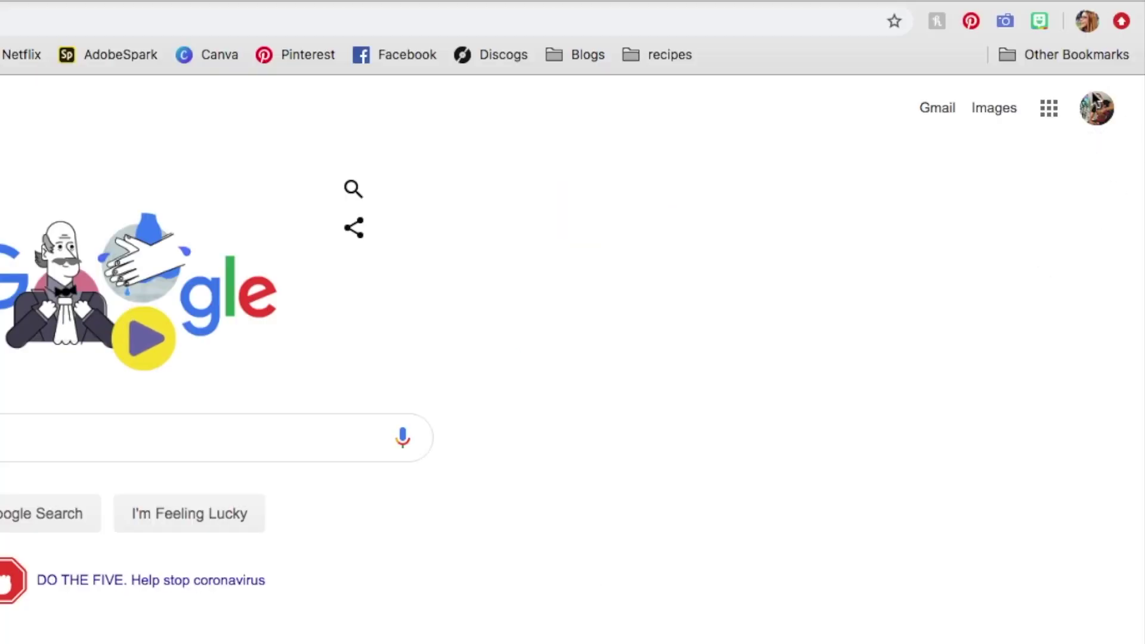
Step: Create an event on March 21, 2020 in Google Calendar, enter the meeting title and open its full options
{"action": "left_click", "coordinate": [1049, 110]}
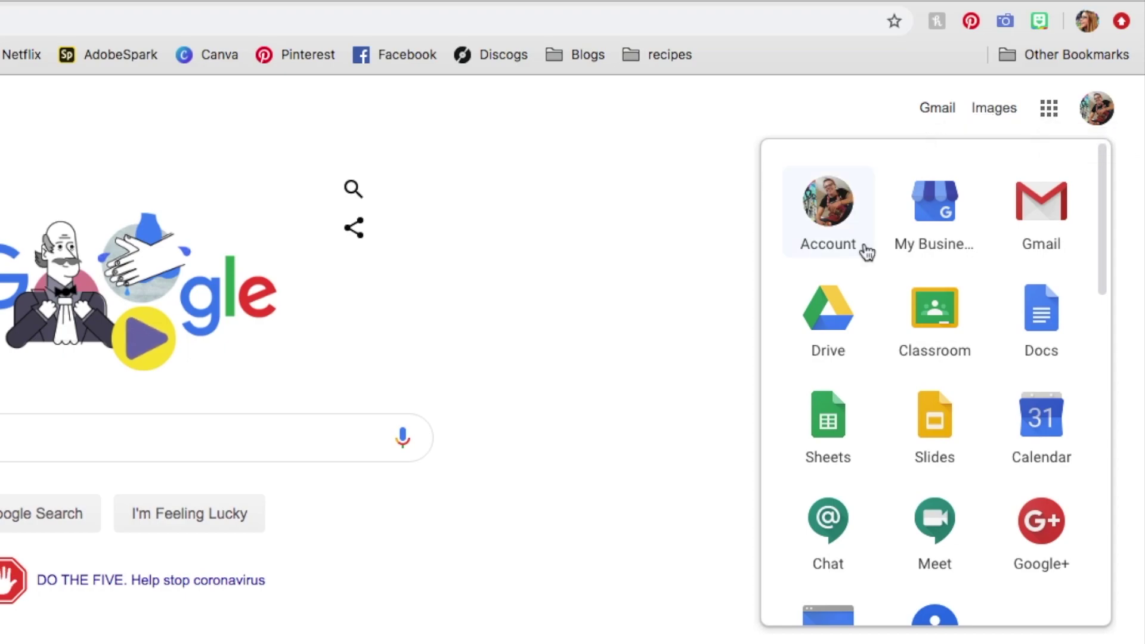
{"action": "left_click", "coordinate": [1052, 432]}
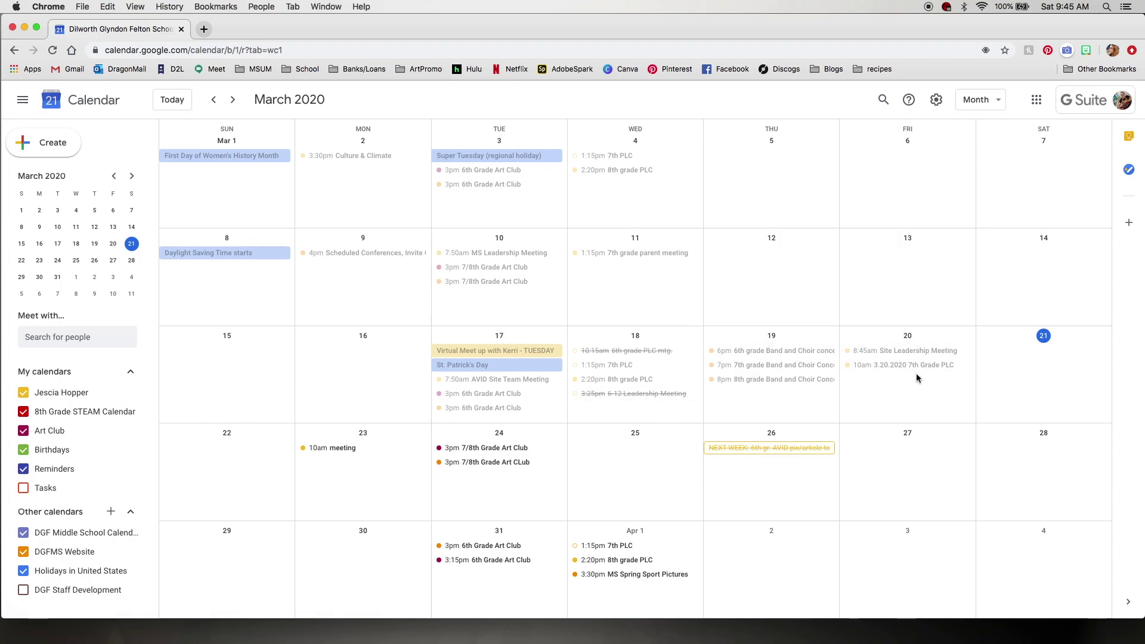
{"action": "left_click", "coordinate": [1039, 368]}
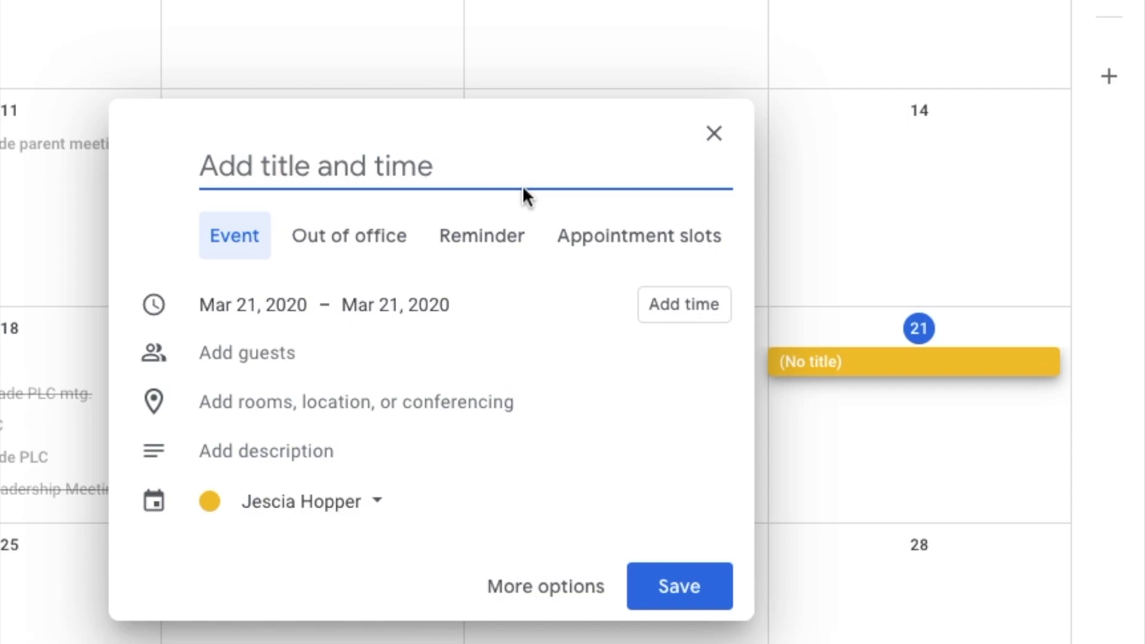
{"action": "type", "text": "Meet with Mr. Will"}
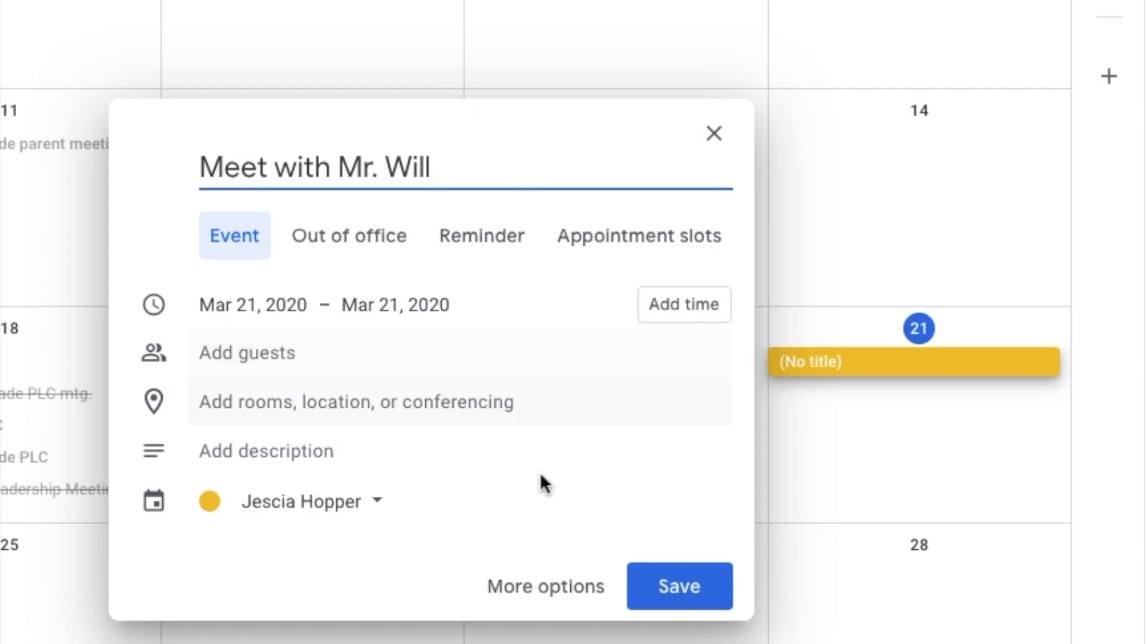
{"action": "left_click", "coordinate": [540, 599]}
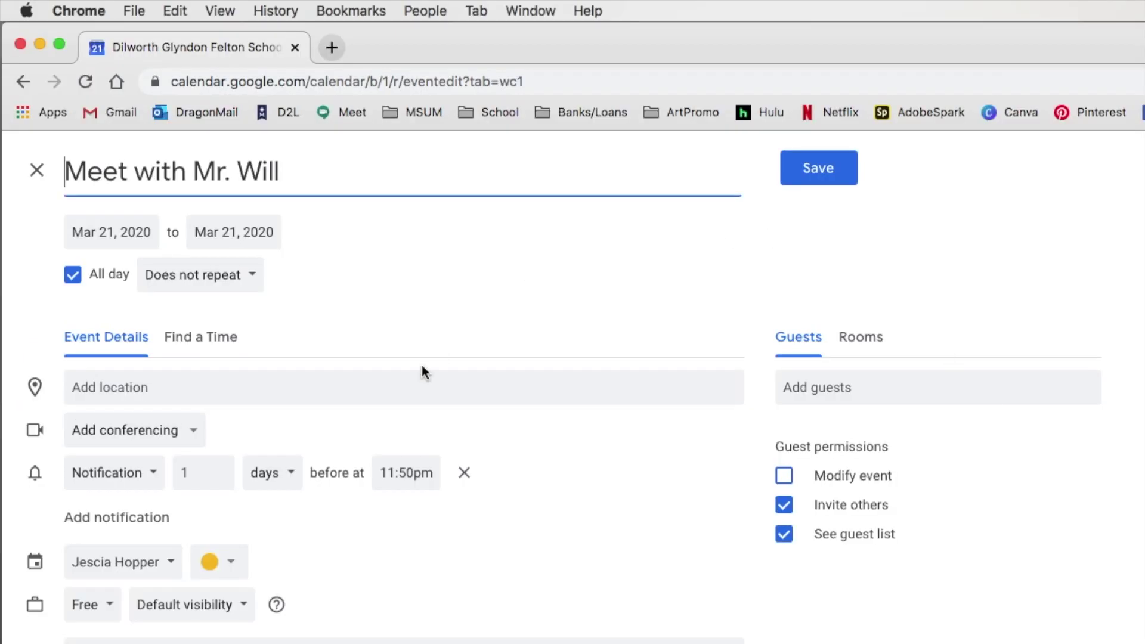
Step: Change the event from all-day to timed and add Hangouts Meet conferencing to it
{"action": "left_click", "coordinate": [72, 276]}
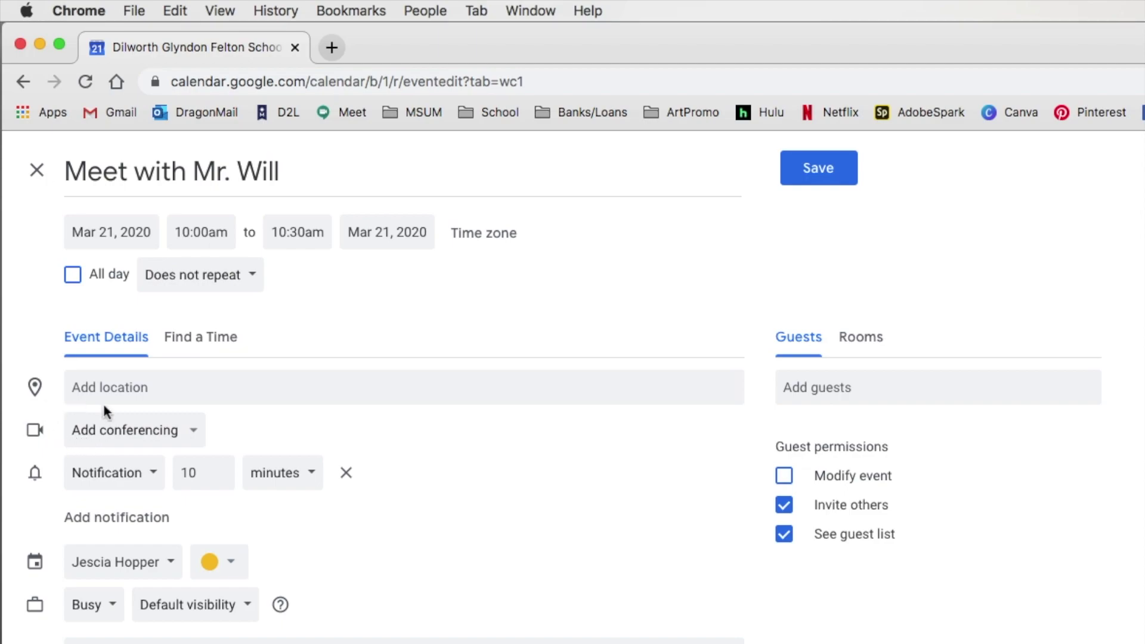
{"action": "left_click", "coordinate": [180, 442]}
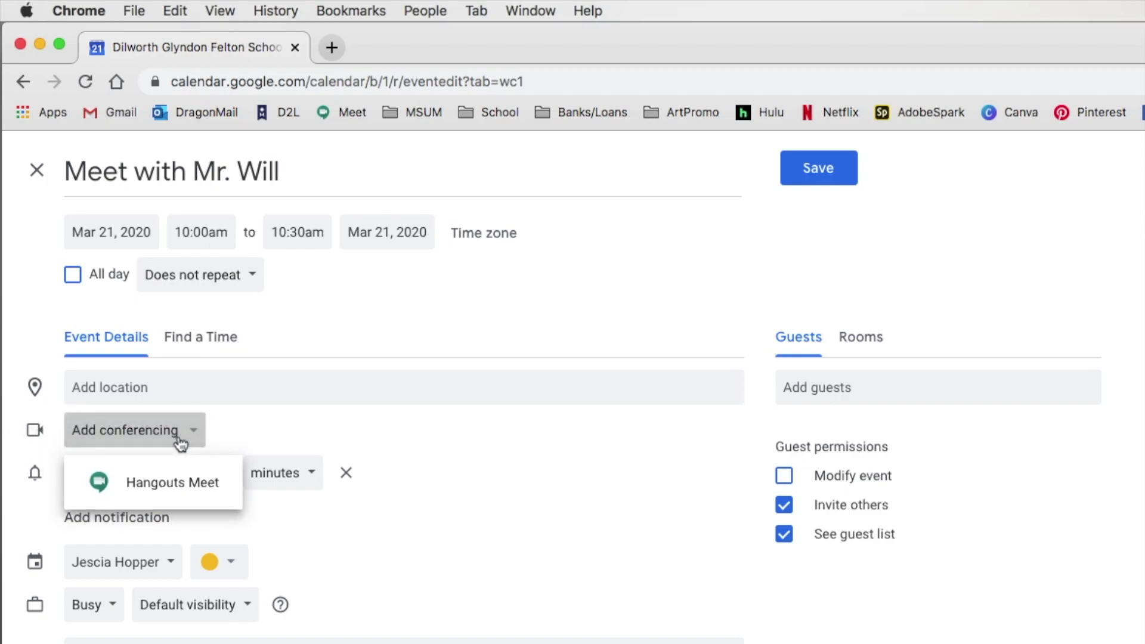
{"action": "left_click", "coordinate": [178, 481]}
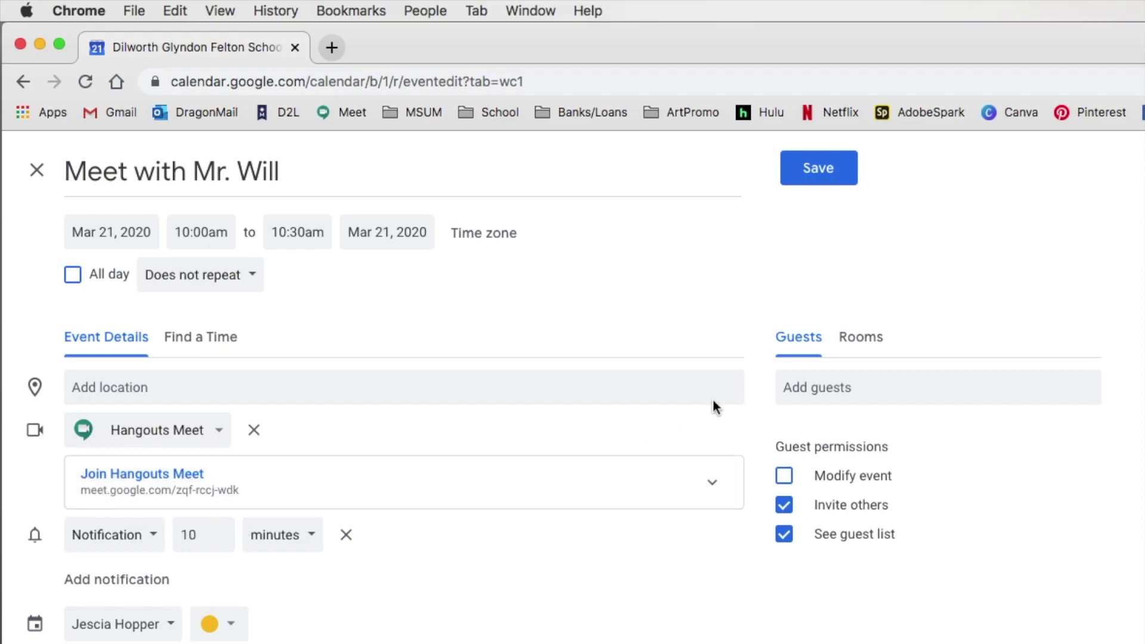
Step: Add the teacher as a guest, save the event and send the invitation email
{"action": "left_click", "coordinate": [816, 389]}
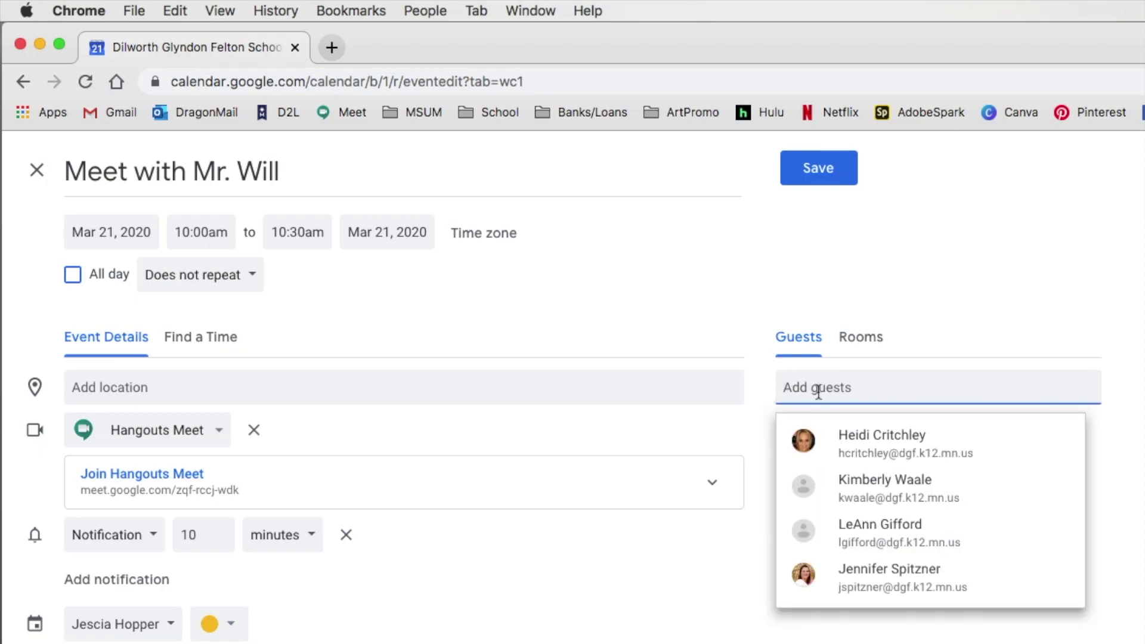
{"action": "type", "text": "will"}
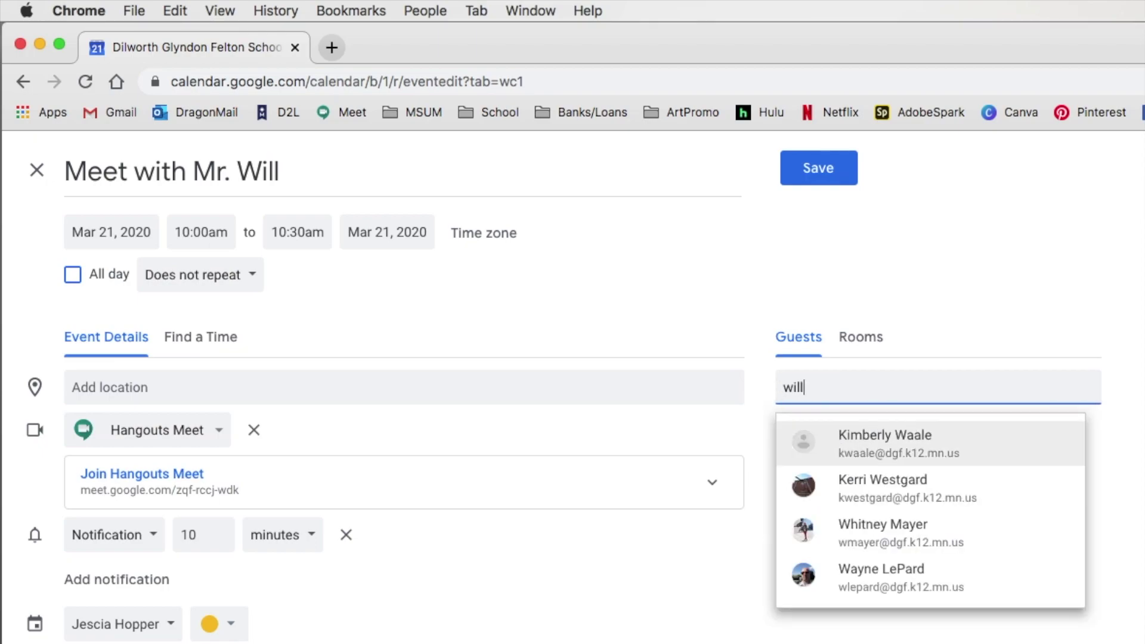
{"action": "left_click", "coordinate": [862, 455]}
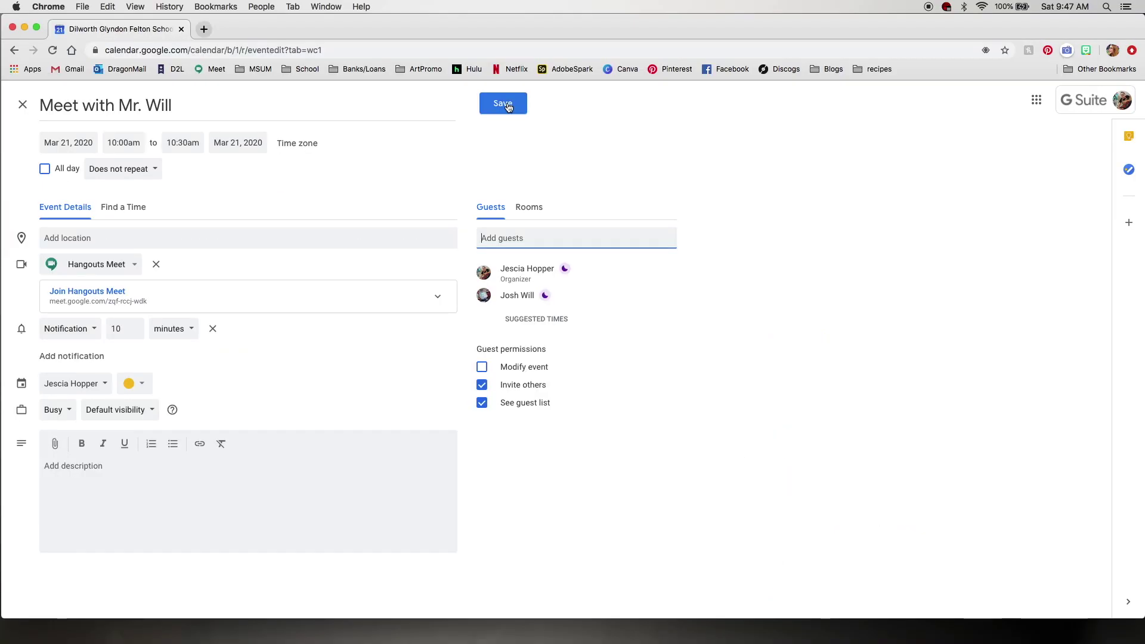
{"action": "left_click", "coordinate": [509, 107]}
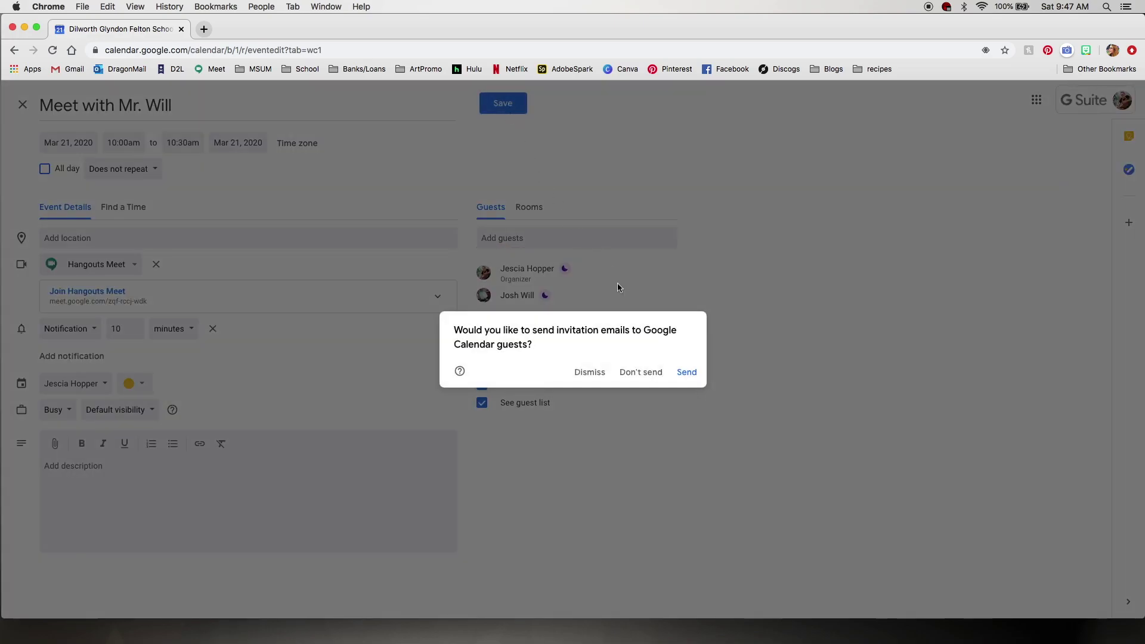
{"action": "left_click", "coordinate": [686, 372]}
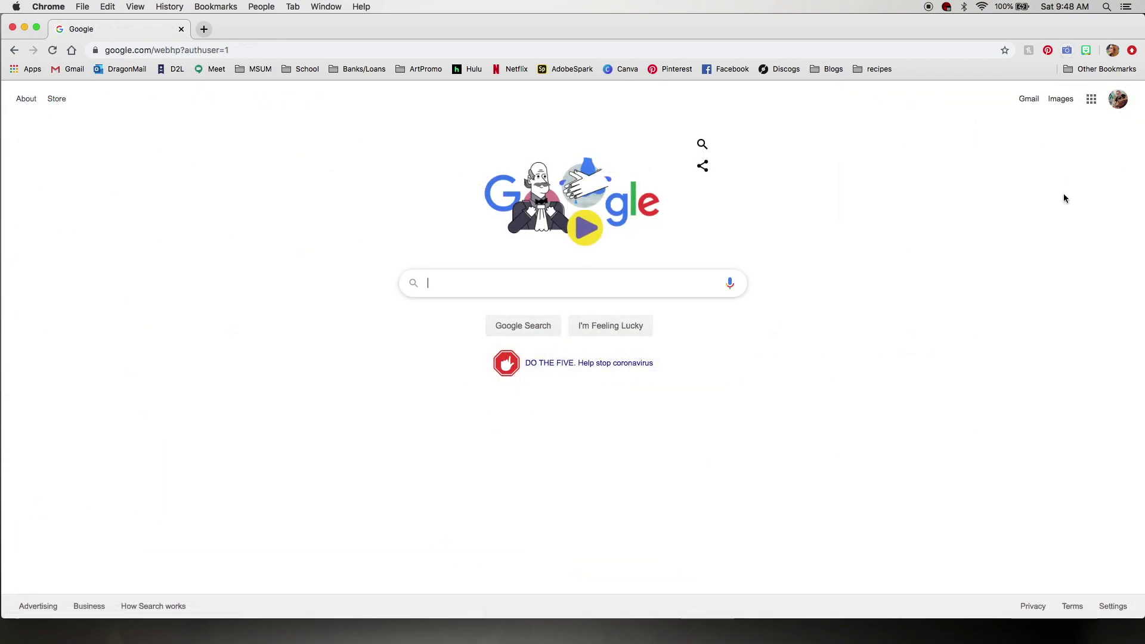
Step: Reopen Google Calendar from the Google homepage and join the March 21, 10am meeting through its Hangouts Meet link
{"action": "left_click", "coordinate": [1091, 99]}
{"action": "left_click", "coordinate": [1095, 272]}
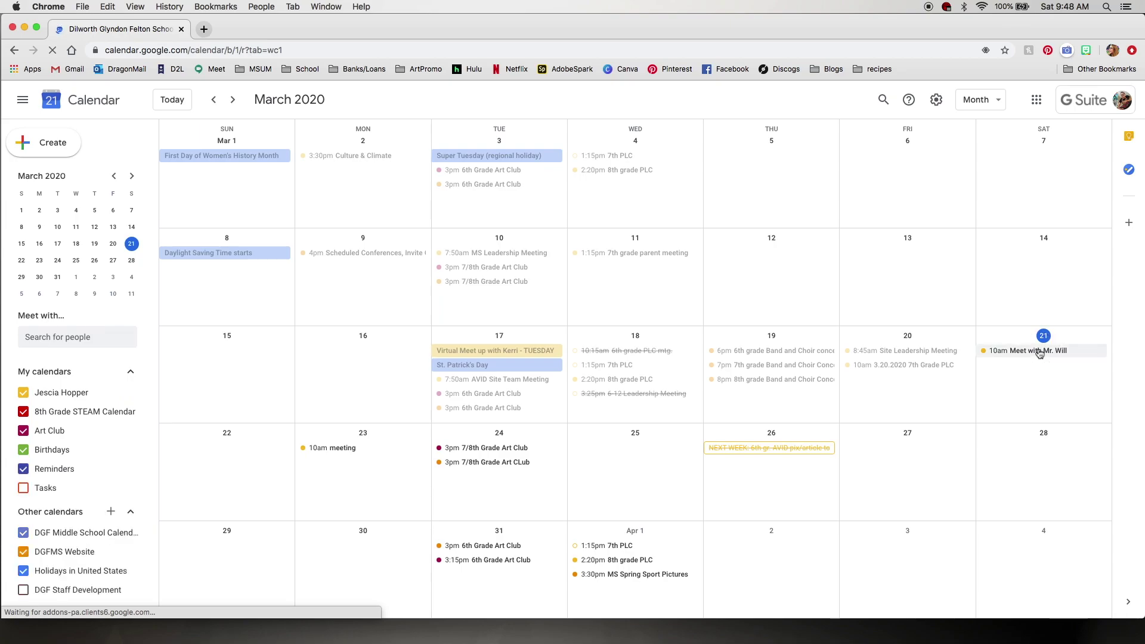
{"action": "left_click", "coordinate": [1040, 352]}
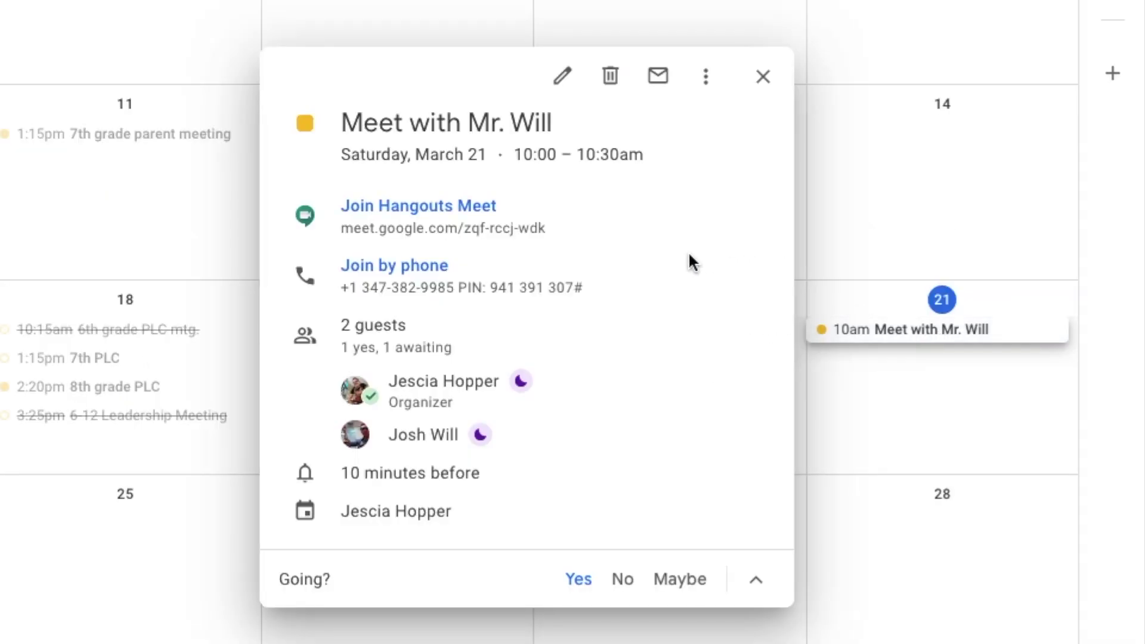
{"action": "mouse_move", "coordinate": [650, 226]}
{"action": "left_click", "coordinate": [449, 213]}
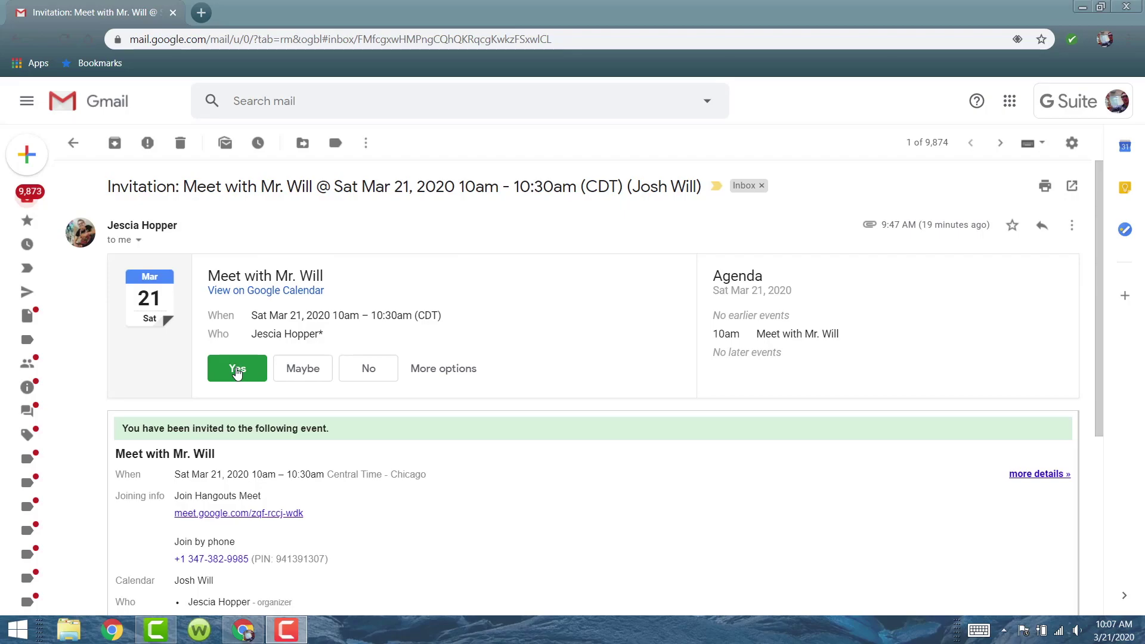
Step: Accept the meeting invitation in Gmail and view the event on Google Calendar
{"action": "left_click", "coordinate": [236, 372]}
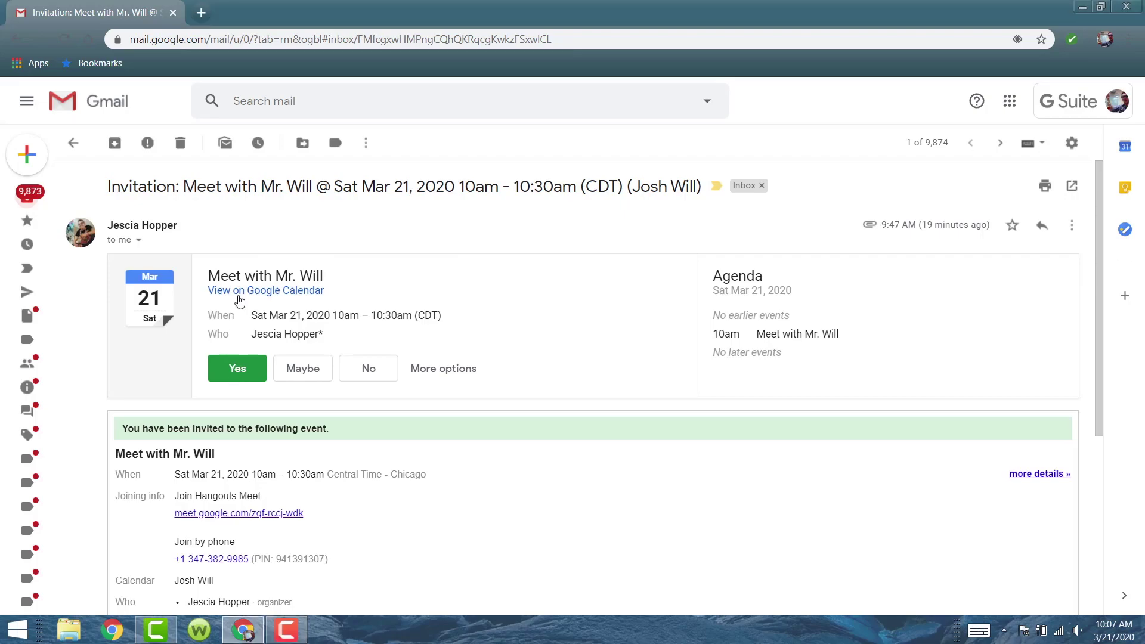
{"action": "left_click", "coordinate": [253, 292]}
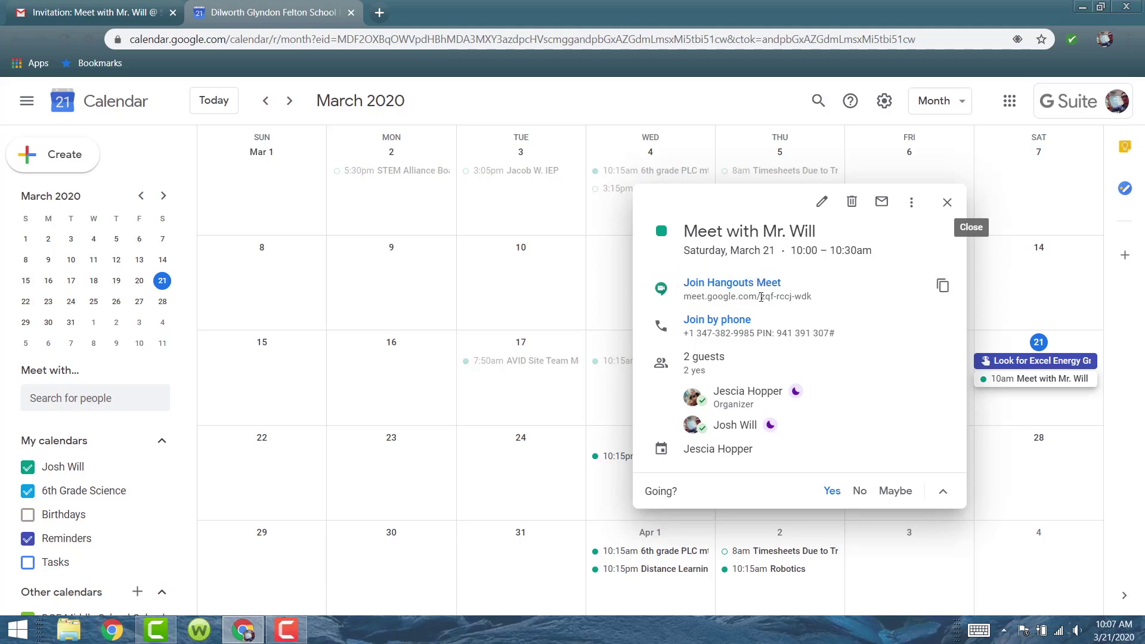
Step: Open the Hangouts Meet link from the event's details and dismiss the camera and microphone notice
{"action": "mouse_move", "coordinate": [788, 288]}
{"action": "left_click", "coordinate": [726, 288]}
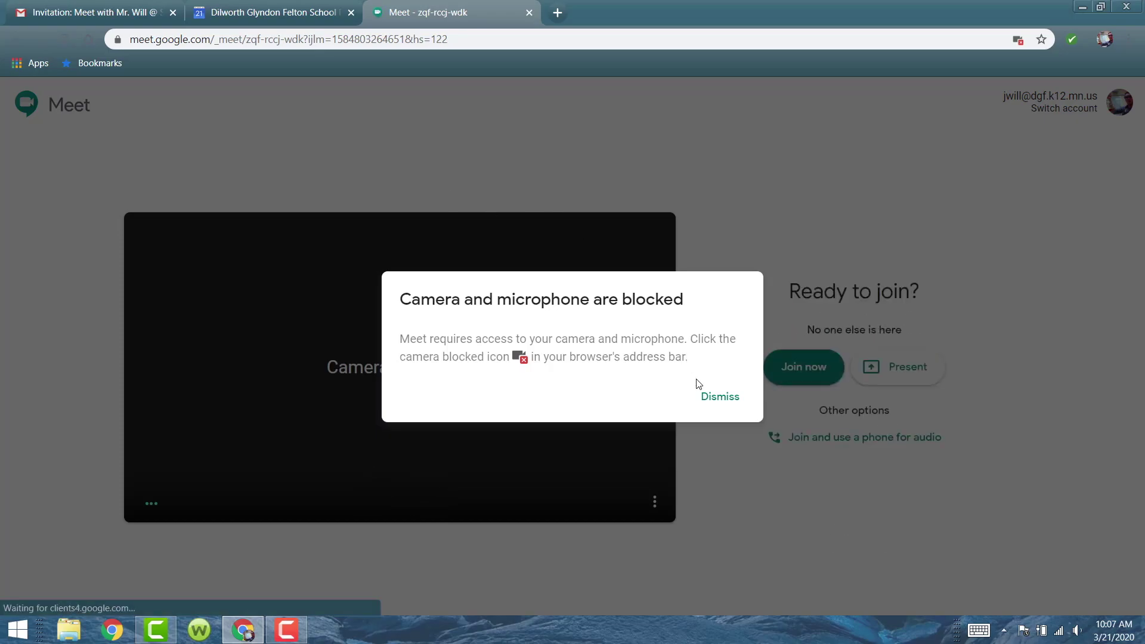
{"action": "left_click", "coordinate": [720, 396]}
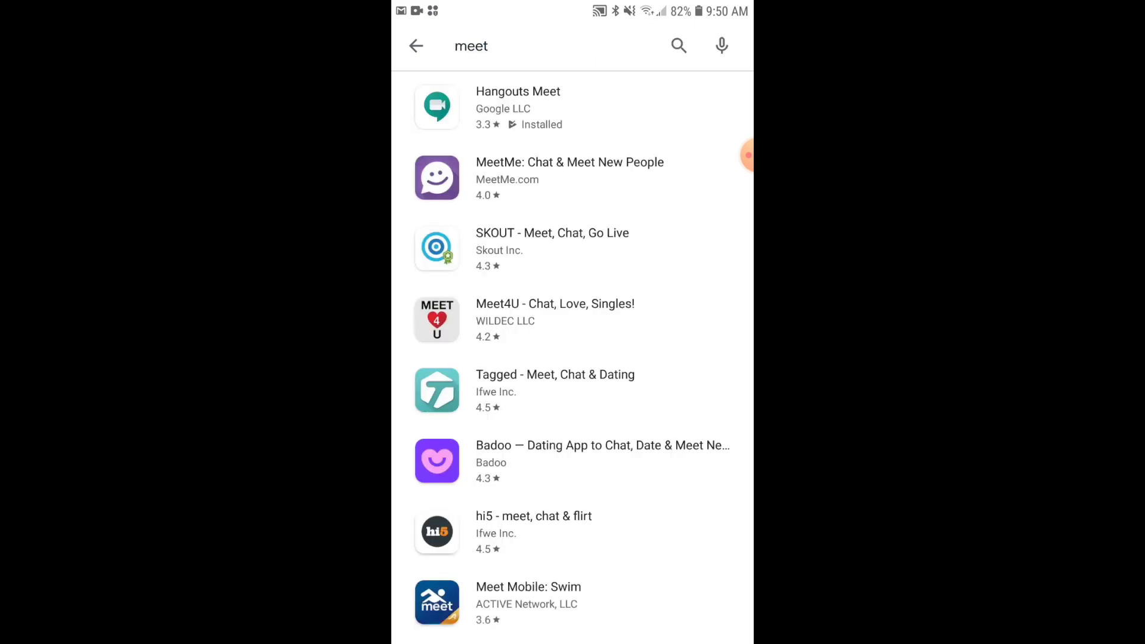
Step: Open the Hangouts Meet app from the Play Store results and launch Meet from the phone's home screen
{"action": "left_click", "coordinate": [518, 108]}
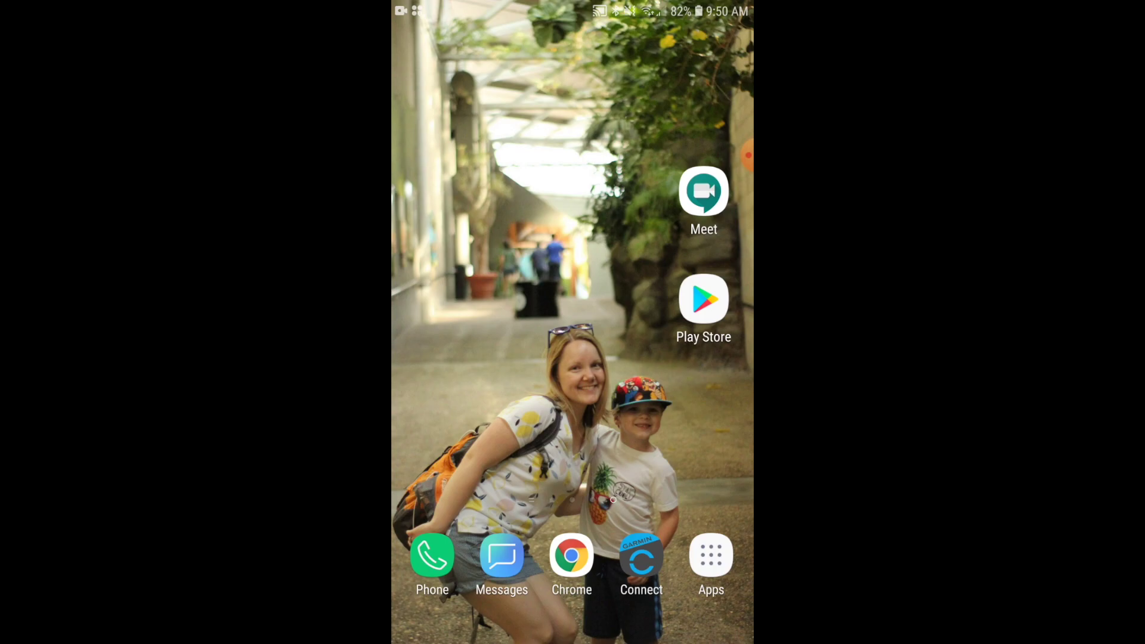
{"action": "left_click", "coordinate": [704, 190]}
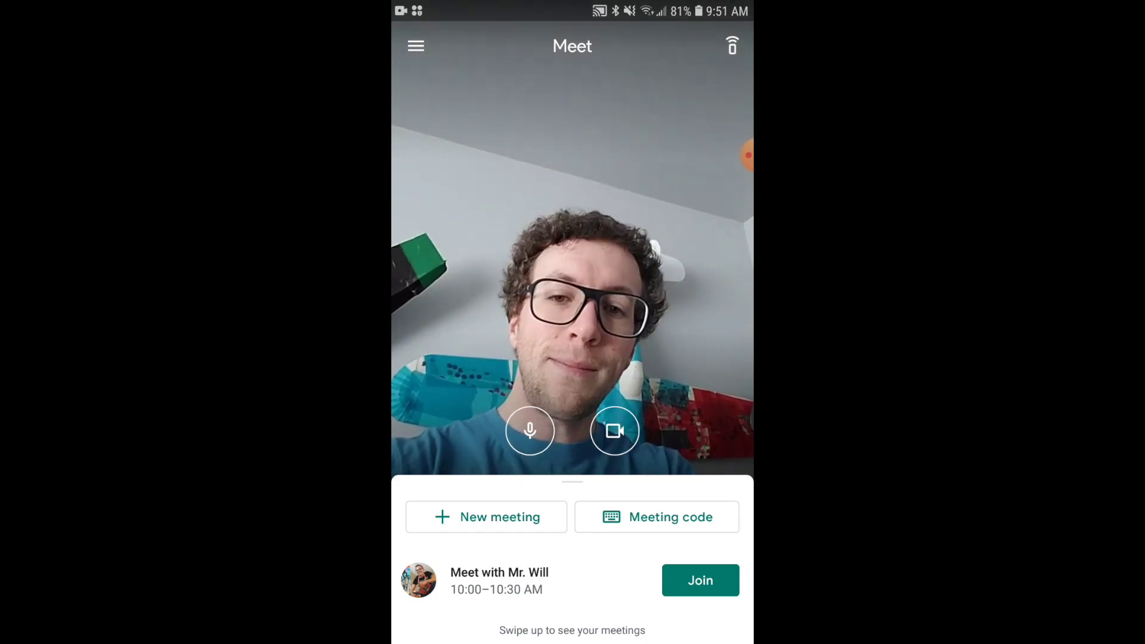
Step: Turn the camera preview off and back on, and look through the list of today's meetings
{"action": "left_click", "coordinate": [614, 431]}
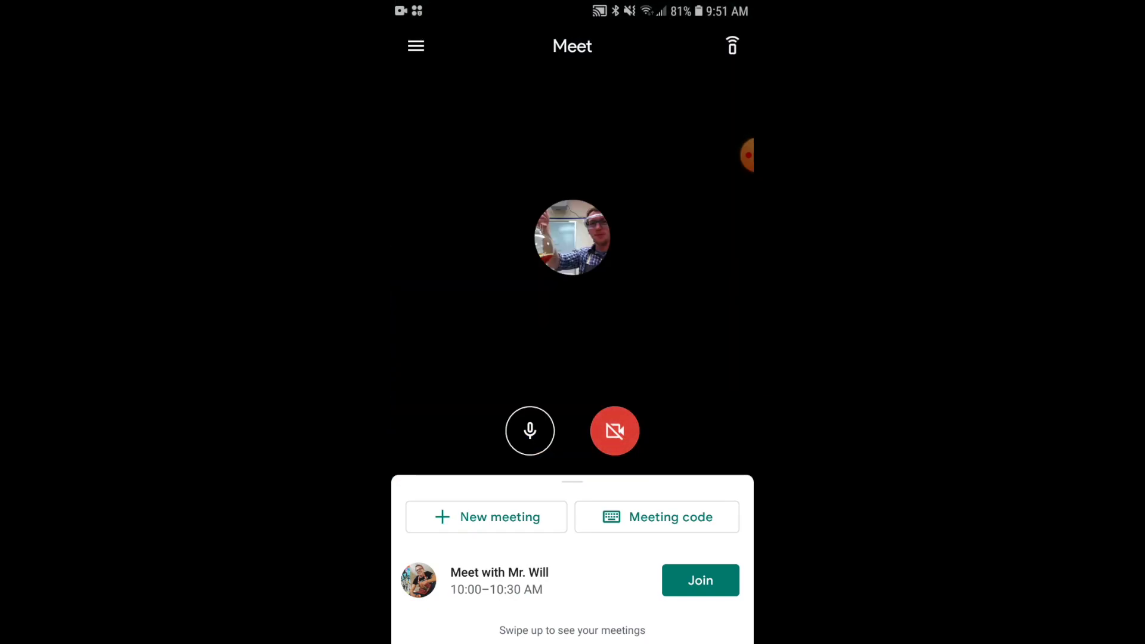
{"action": "left_click", "coordinate": [615, 430]}
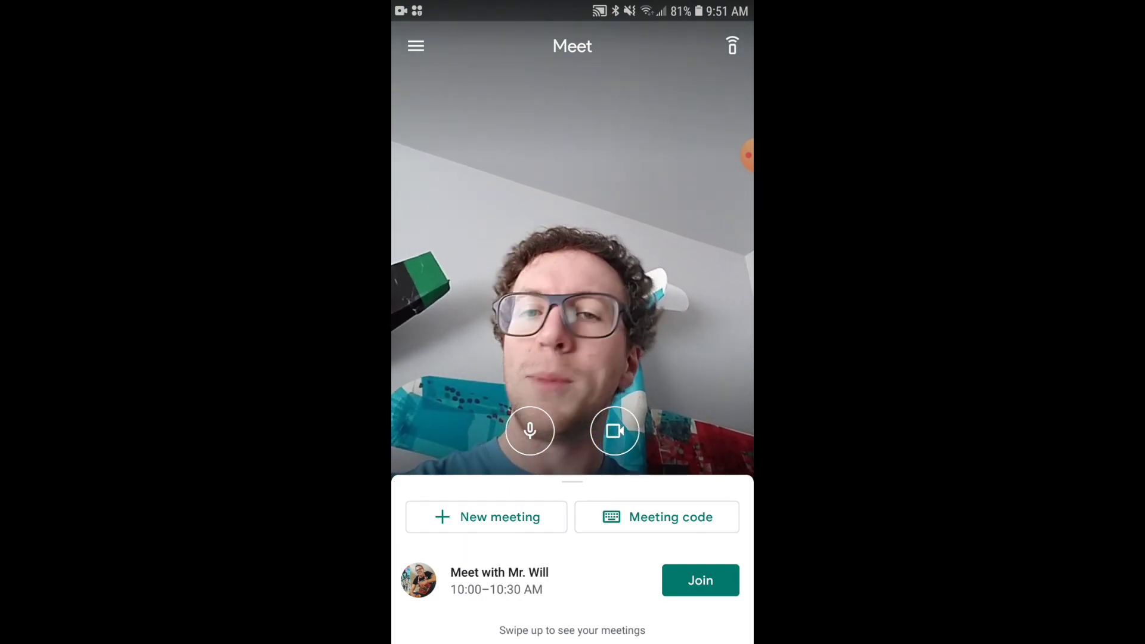
{"action": "left_click_drag", "start_coordinate": [573, 621], "coordinate": [573, 179]}
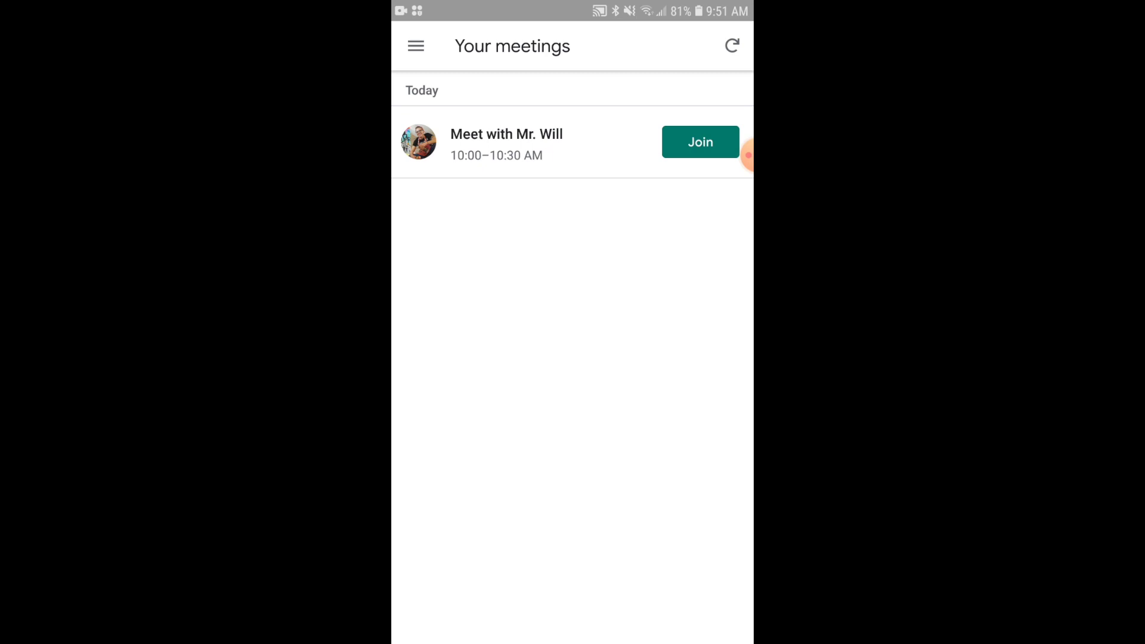
{"action": "left_click_drag", "start_coordinate": [573, 179], "coordinate": [572, 537]}
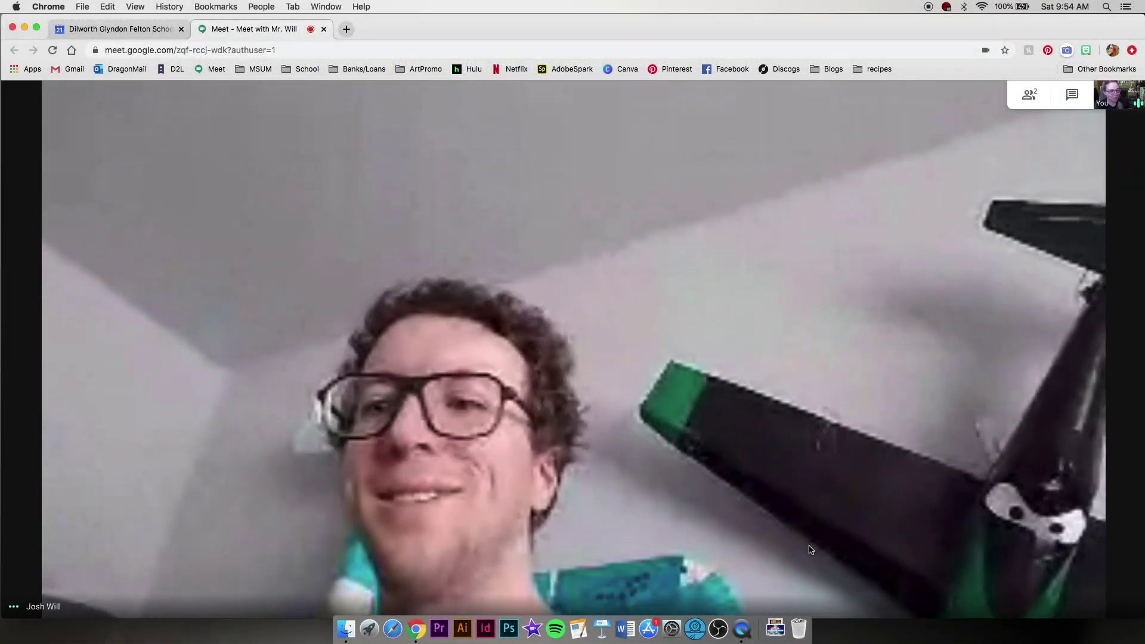
Step: Turn on captions in the Meet video call
{"action": "mouse_move", "coordinate": [740, 553]}
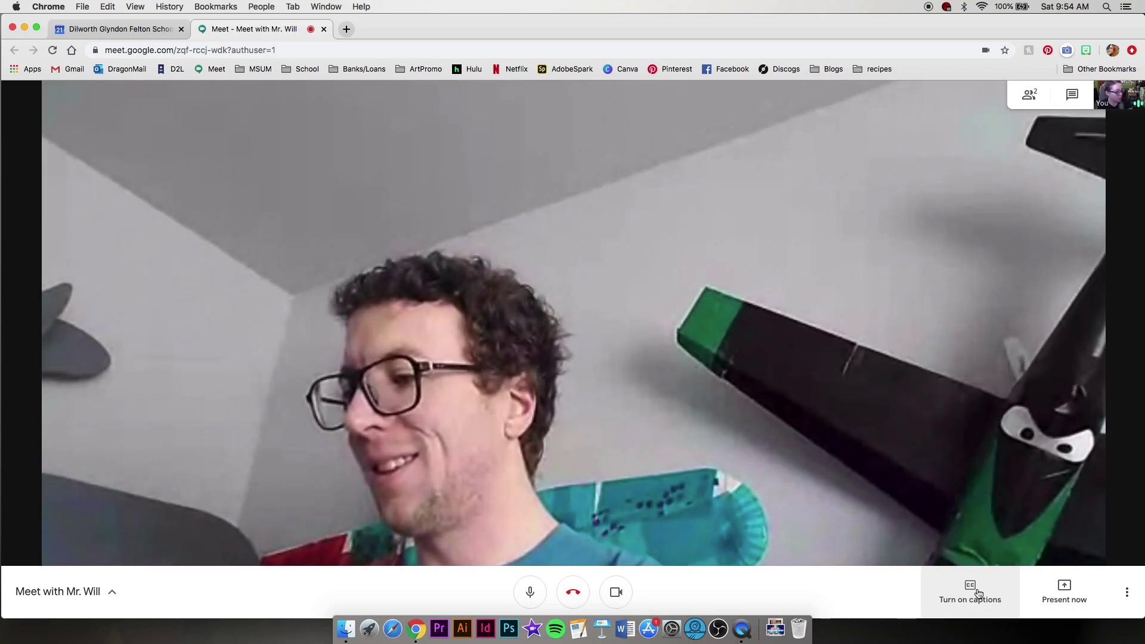
{"action": "left_click", "coordinate": [978, 593]}
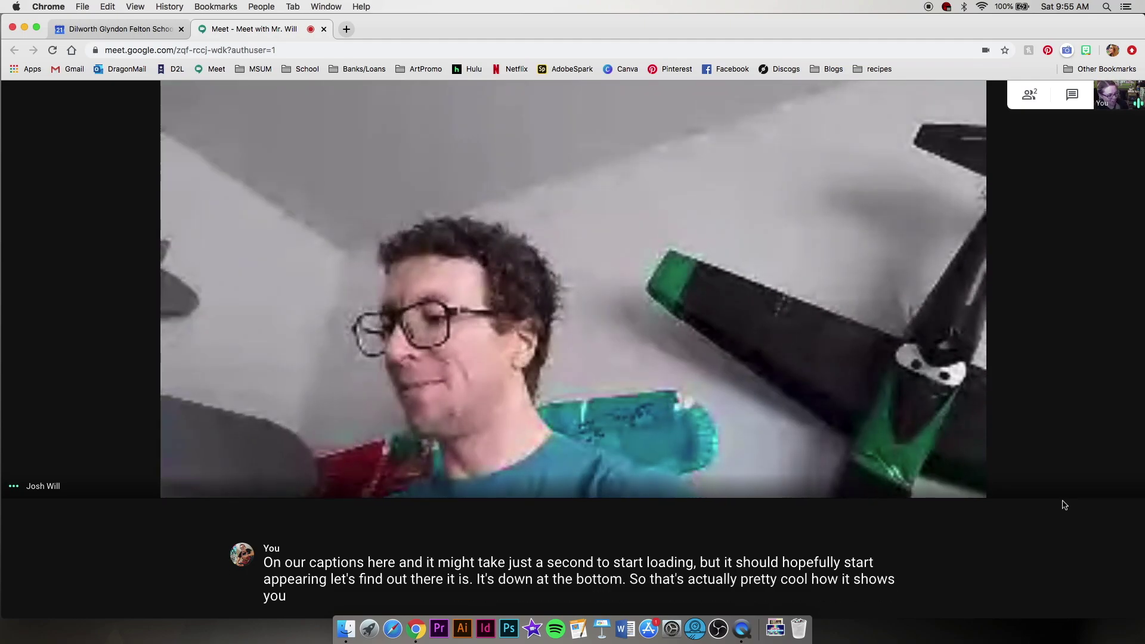
Step: View the meeting's joining link and dial-in details, and close them
{"action": "mouse_move", "coordinate": [996, 504]}
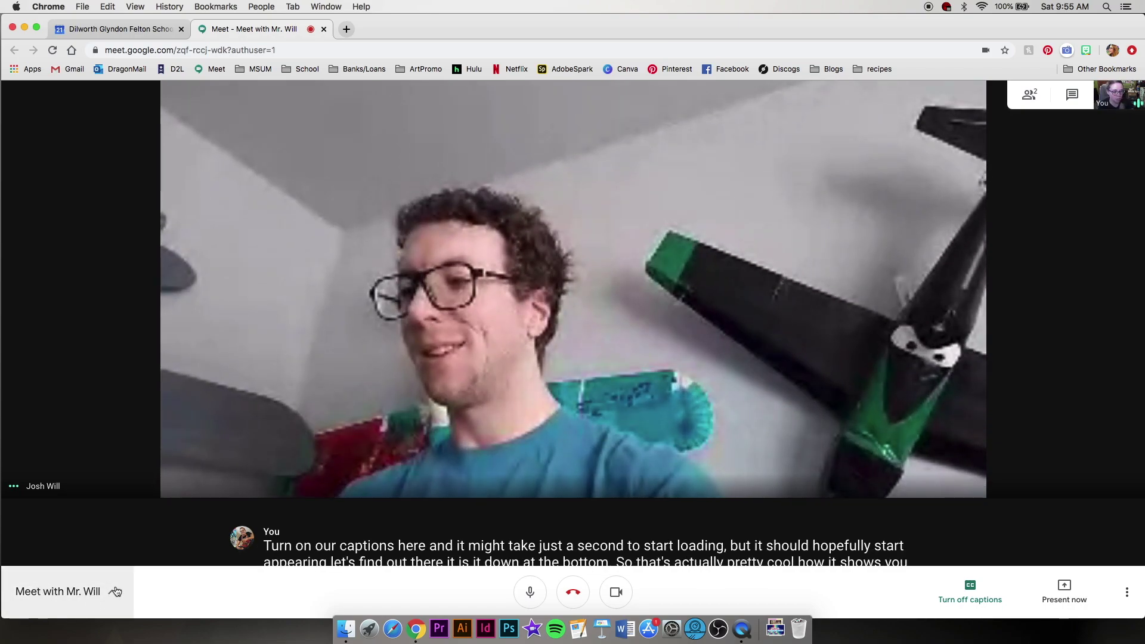
{"action": "left_click", "coordinate": [115, 592]}
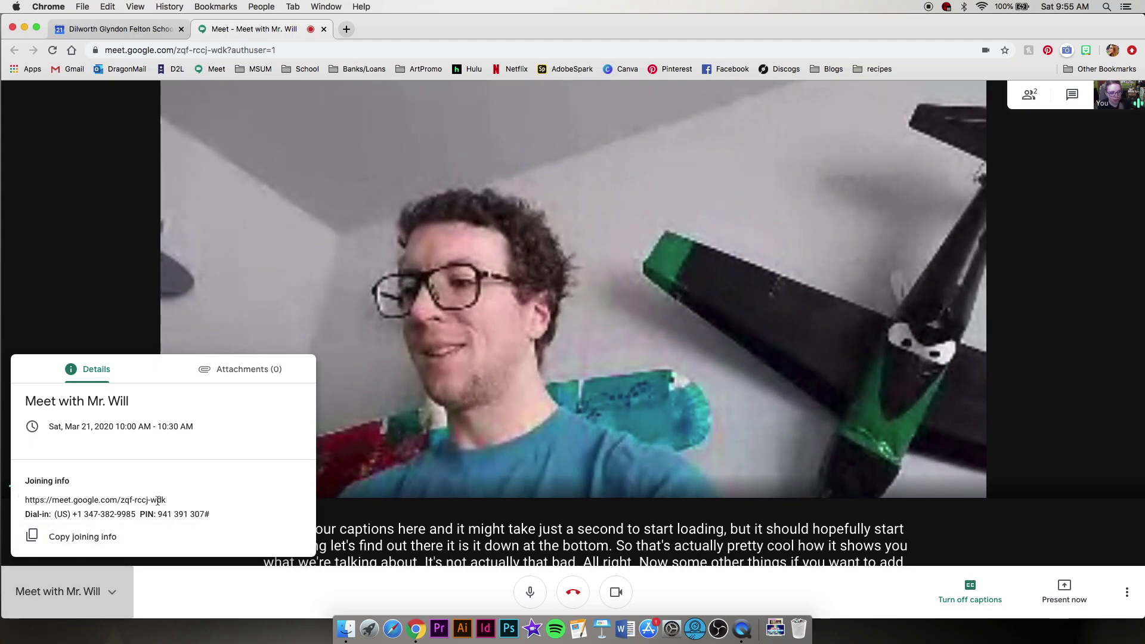
{"action": "left_click", "coordinate": [202, 583]}
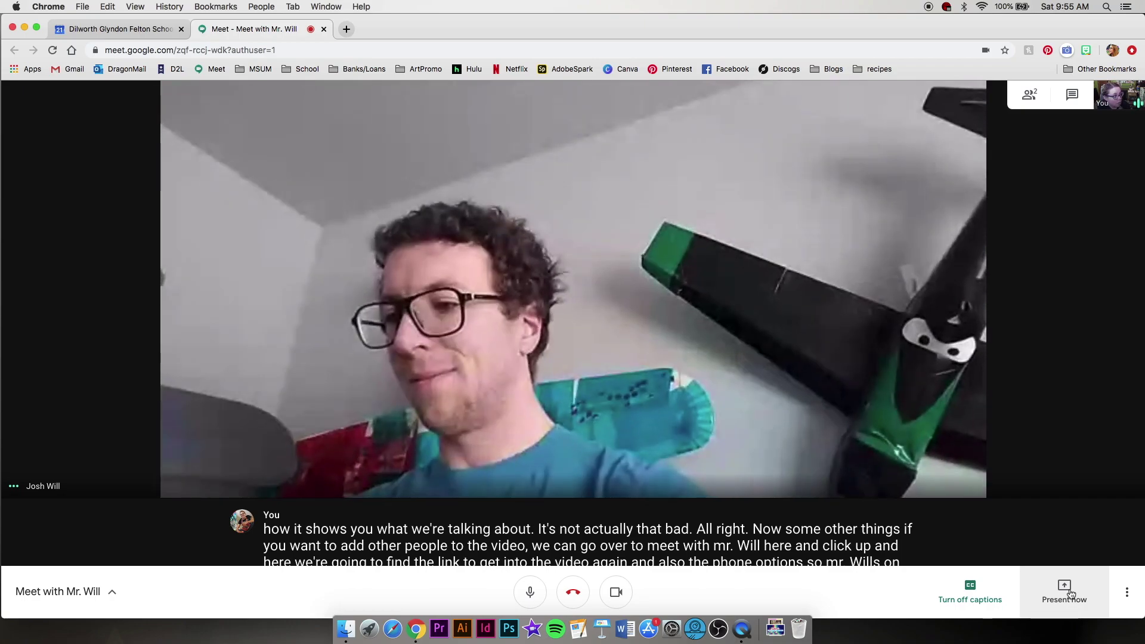
Step: Present the entire screen to the meeting, sharing Screen 2
{"action": "left_click", "coordinate": [1068, 591]}
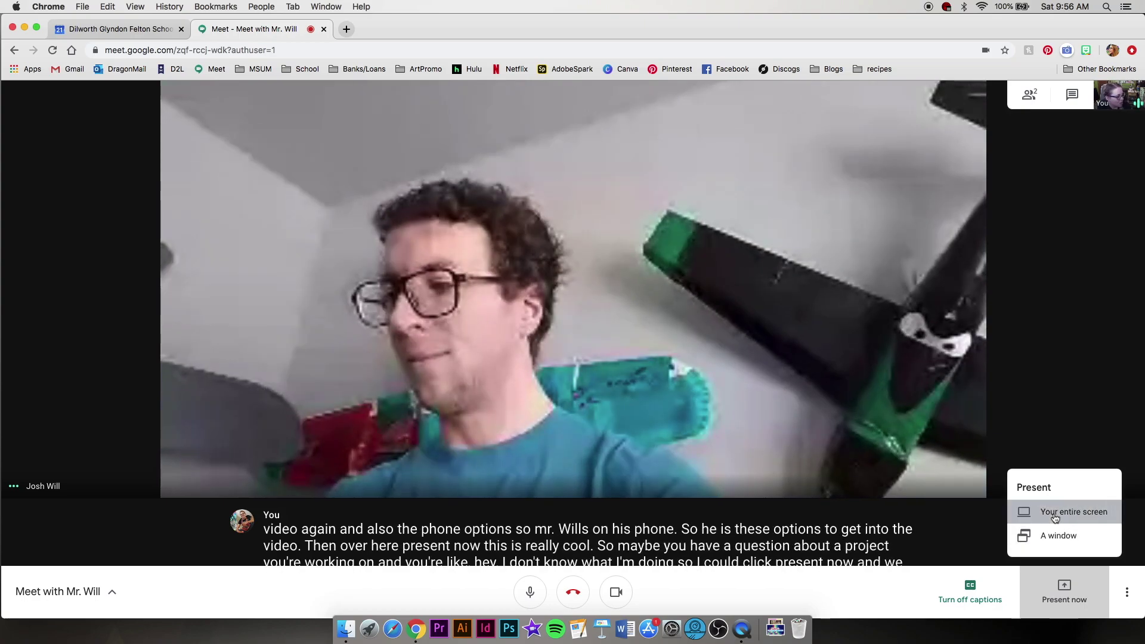
{"action": "left_click", "coordinate": [1056, 513]}
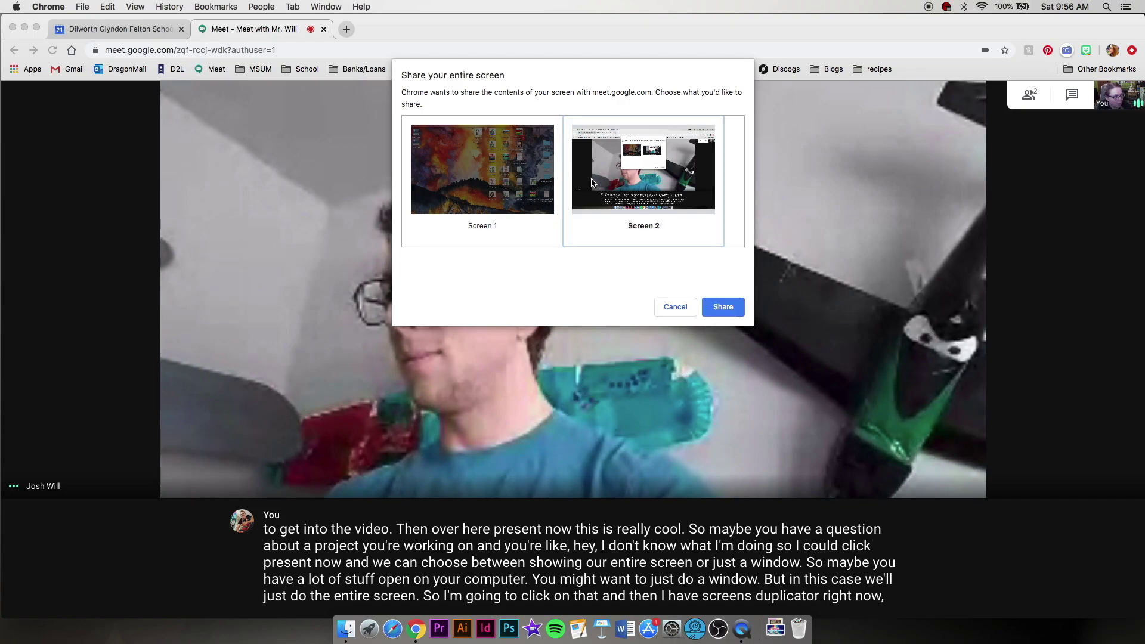
{"action": "left_click", "coordinate": [721, 308]}
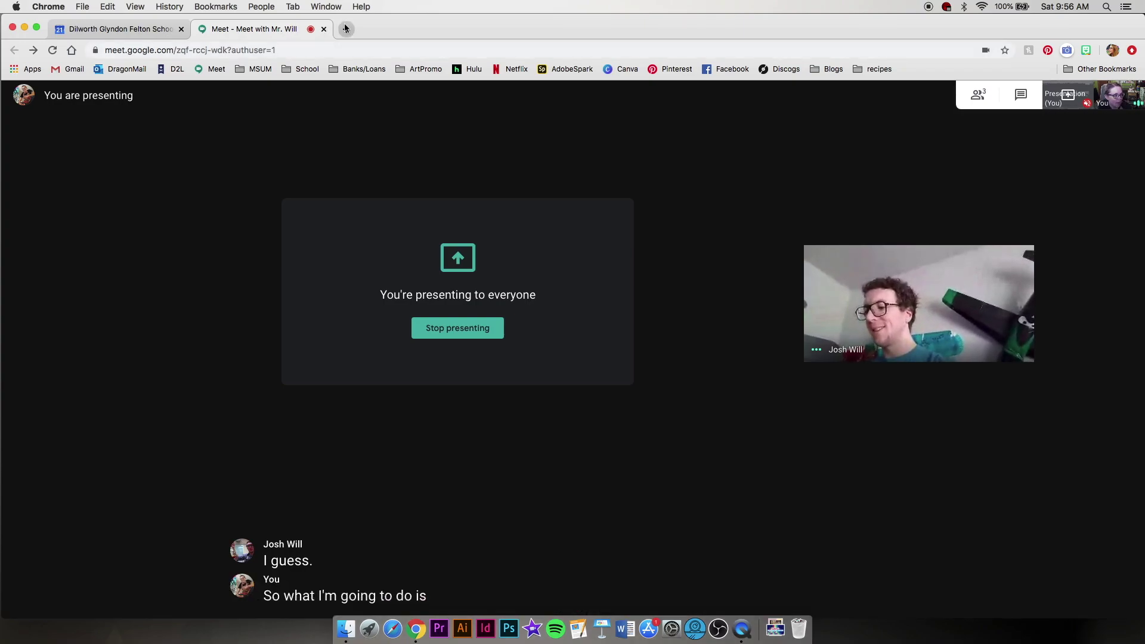
Step: Show the image Grey Circles Gaming Youtube Channel Art.png from the downloaded files to the meeting, and close it
{"action": "left_click", "coordinate": [775, 628]}
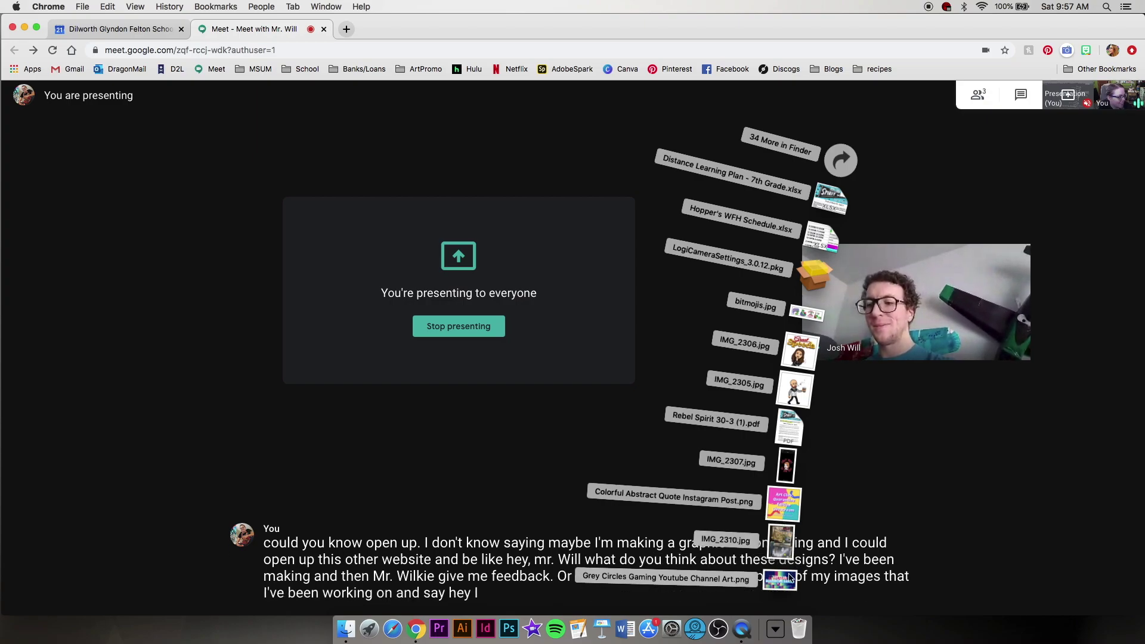
{"action": "left_click", "coordinate": [777, 585]}
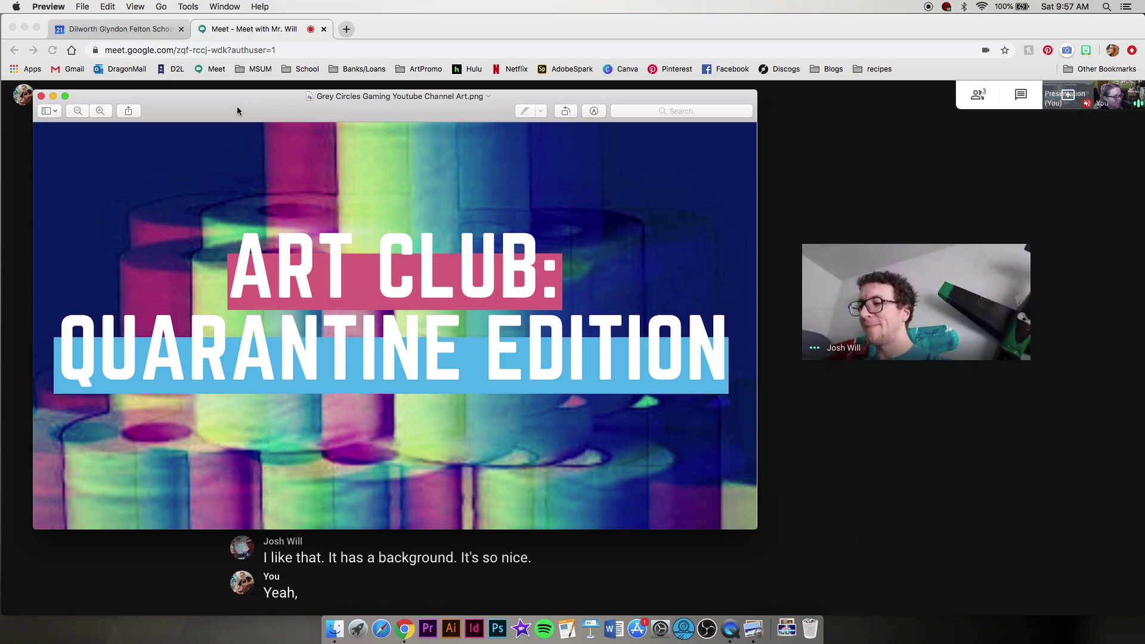
{"action": "left_click", "coordinate": [41, 96]}
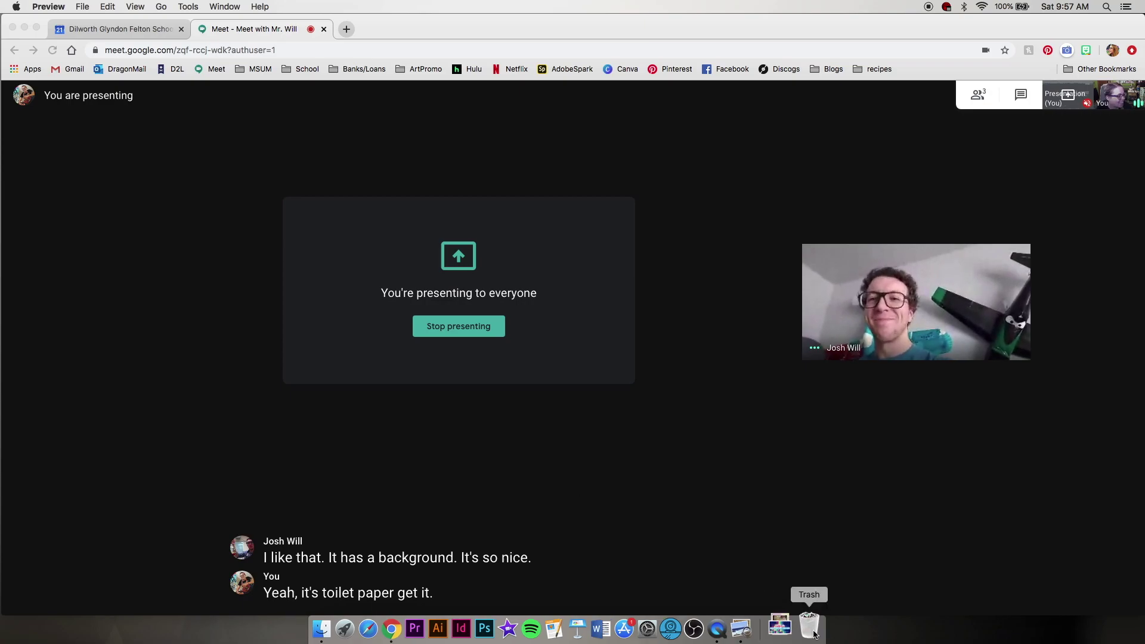
{"action": "left_click", "coordinate": [909, 583]}
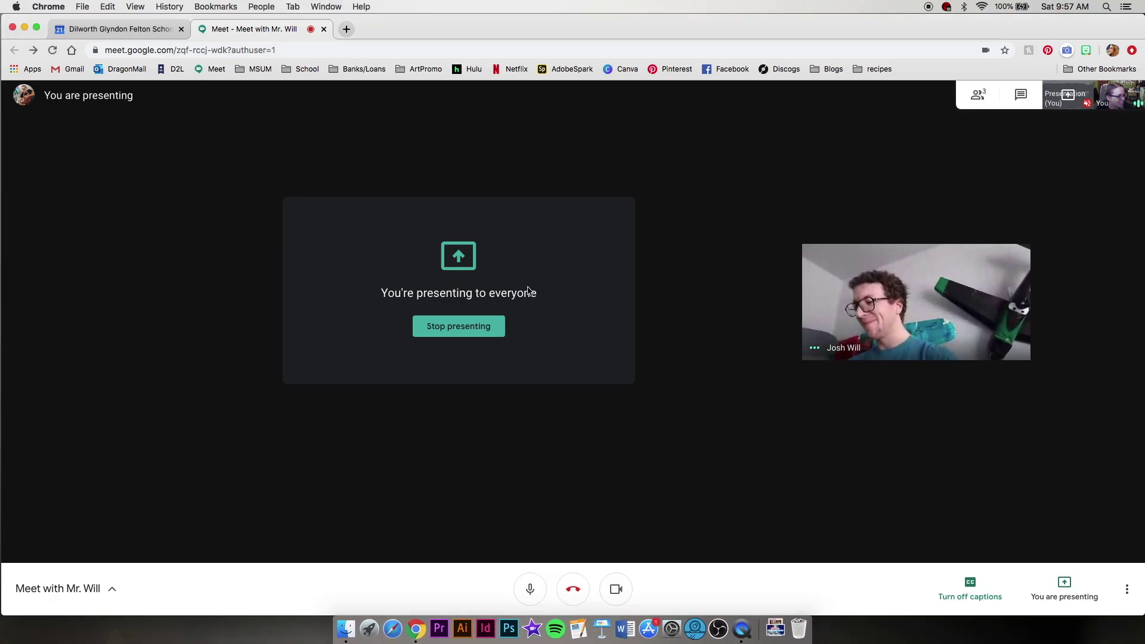
Step: Stop presenting the screen to the meeting, and look through the call's additional options
{"action": "left_click", "coordinate": [459, 326]}
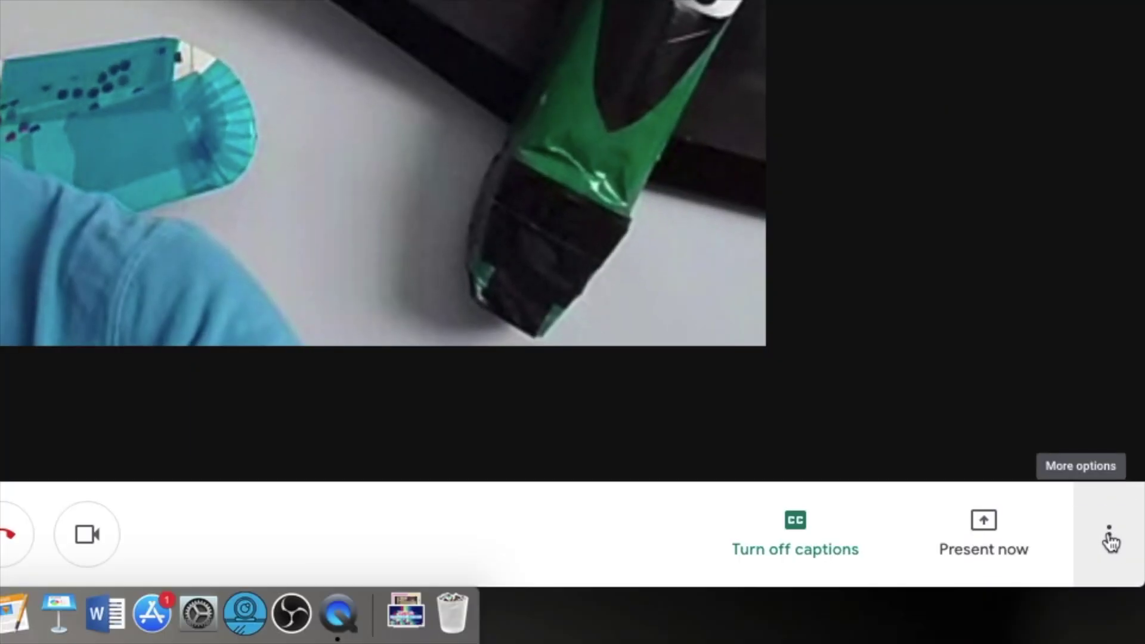
{"action": "left_click", "coordinate": [1110, 539]}
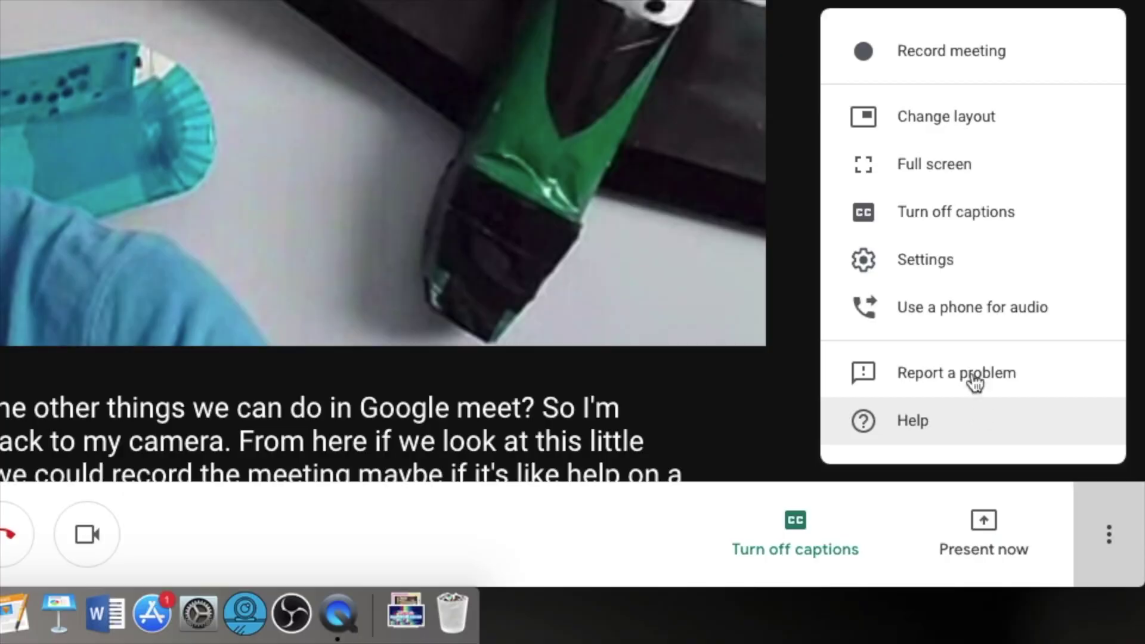
{"action": "left_click", "coordinate": [1110, 535]}
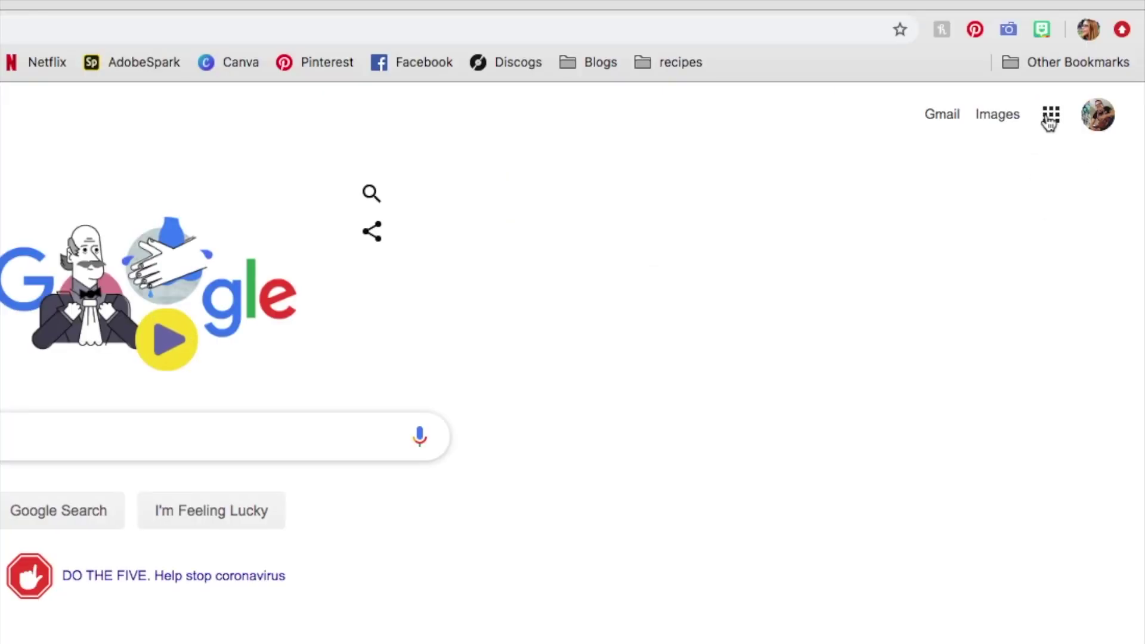
Step: Open Meet from the Google homepage and start a new meeting with the nickname impromptumeeting
{"action": "left_click", "coordinate": [1051, 120]}
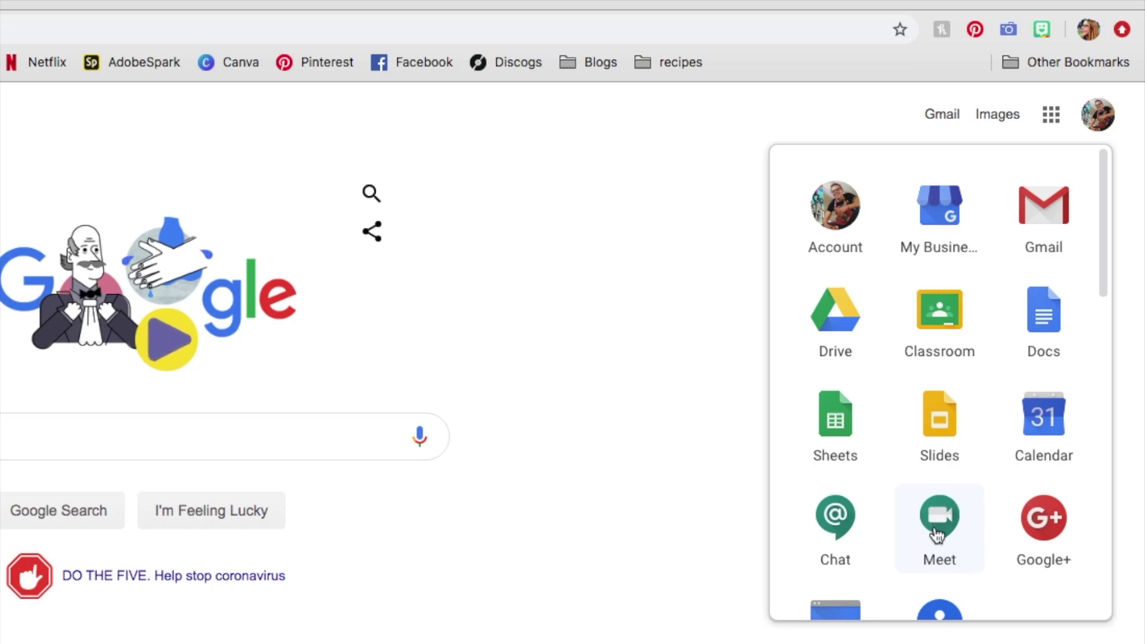
{"action": "left_click", "coordinate": [939, 519]}
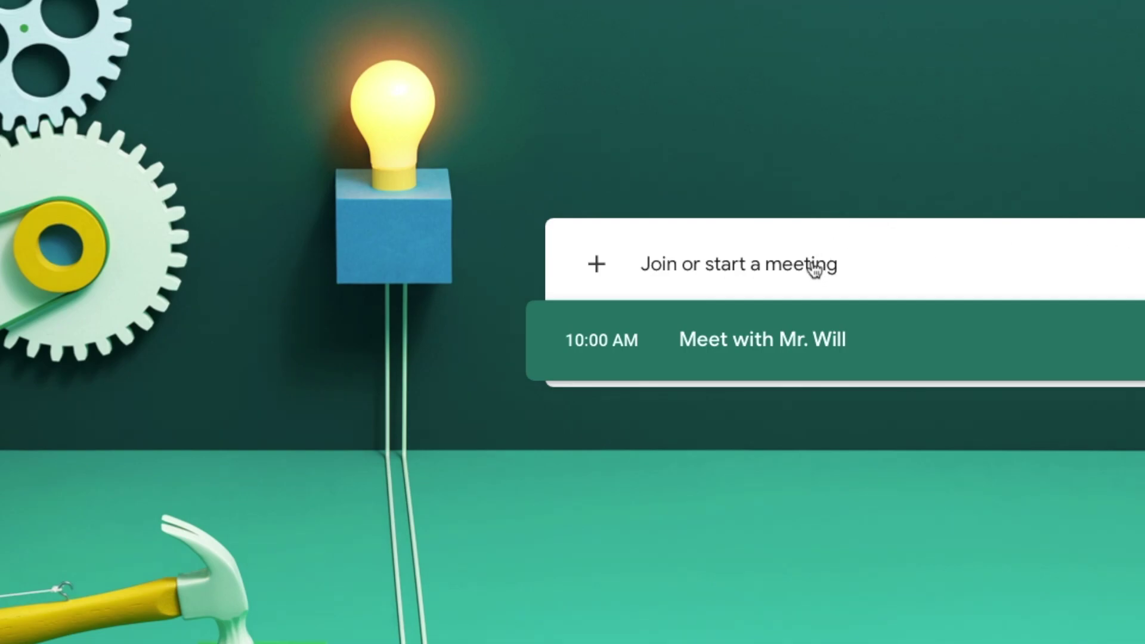
{"action": "left_click", "coordinate": [815, 268]}
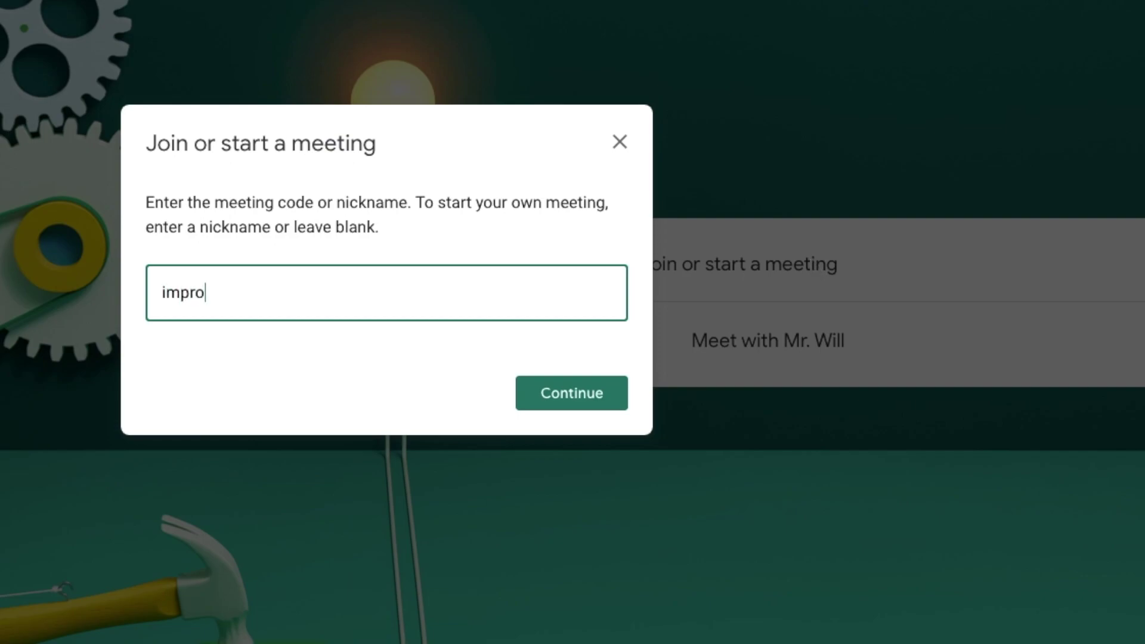
{"action": "left_click", "coordinate": [555, 396]}
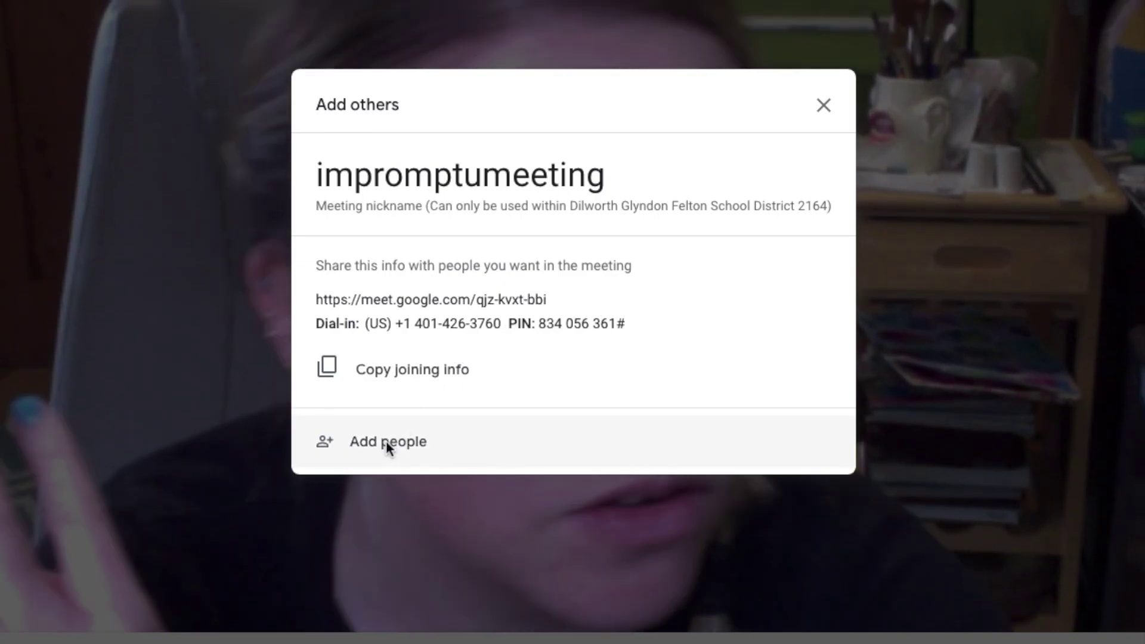
Step: Email a meeting invite to the colleague from the earlier call, found by surname, and leave the meeting after they join
{"action": "left_click", "coordinate": [386, 442]}
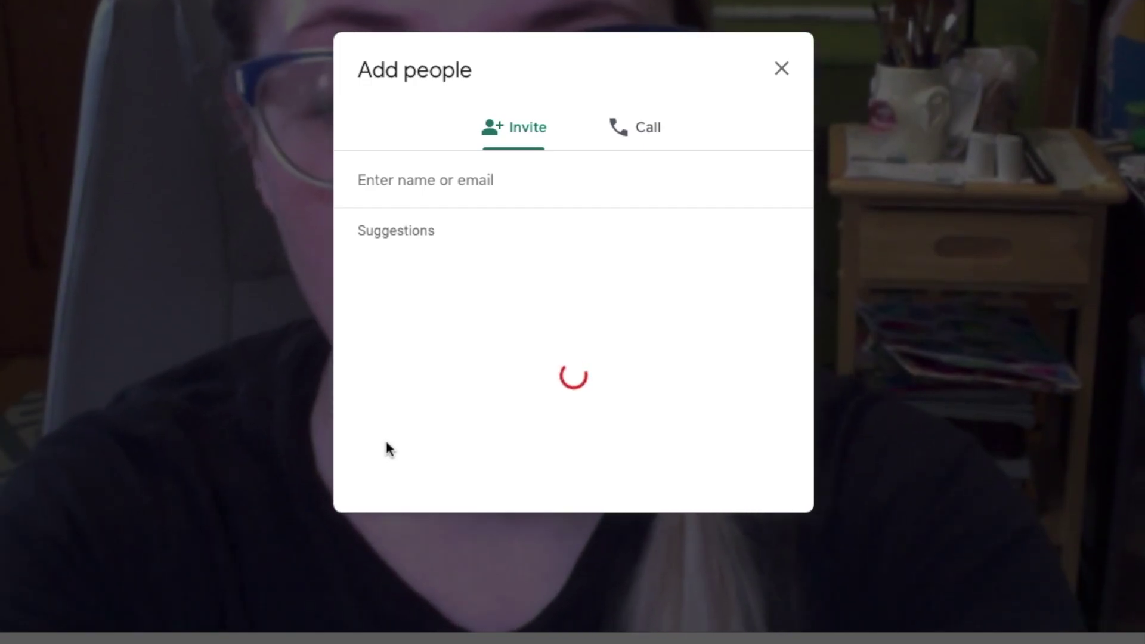
{"action": "type", "text": "will"}
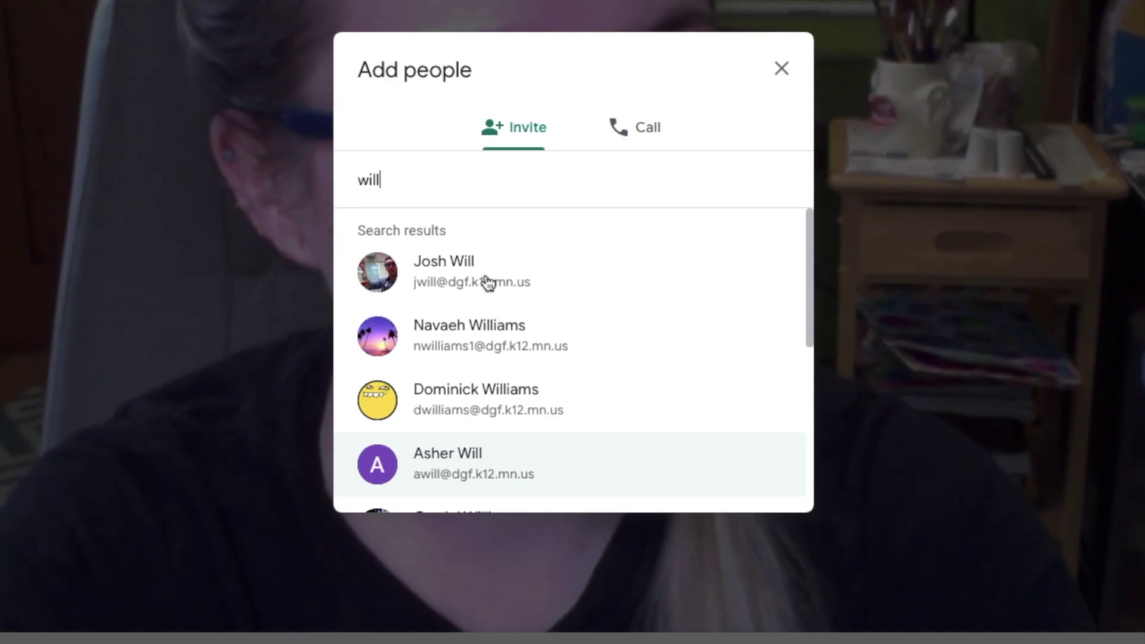
{"action": "left_click", "coordinate": [488, 282]}
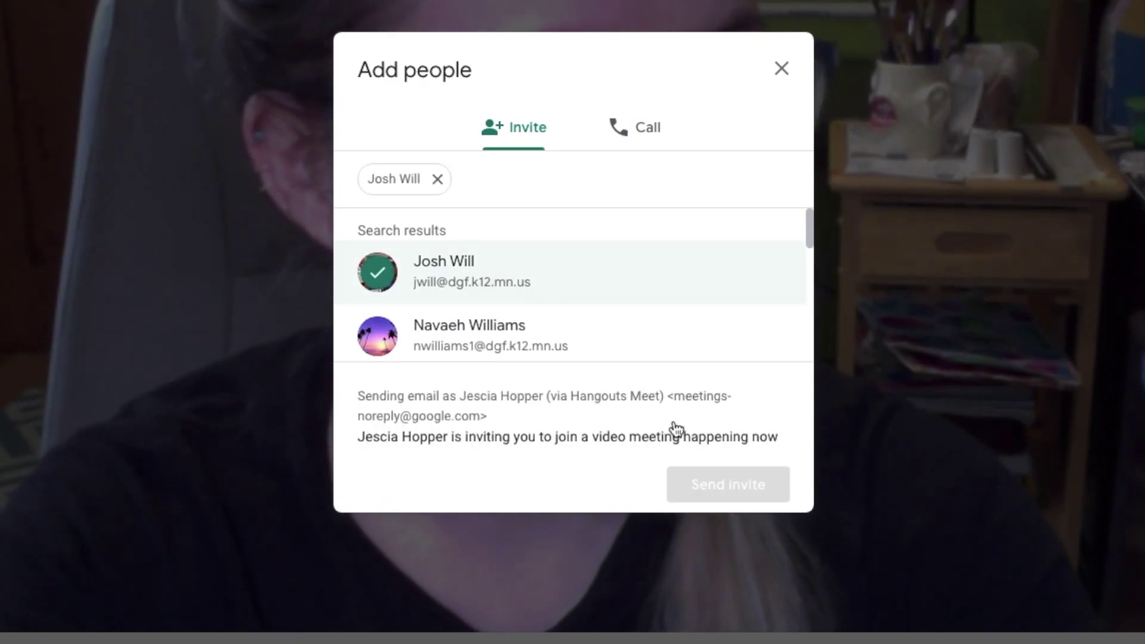
{"action": "left_click", "coordinate": [731, 482]}
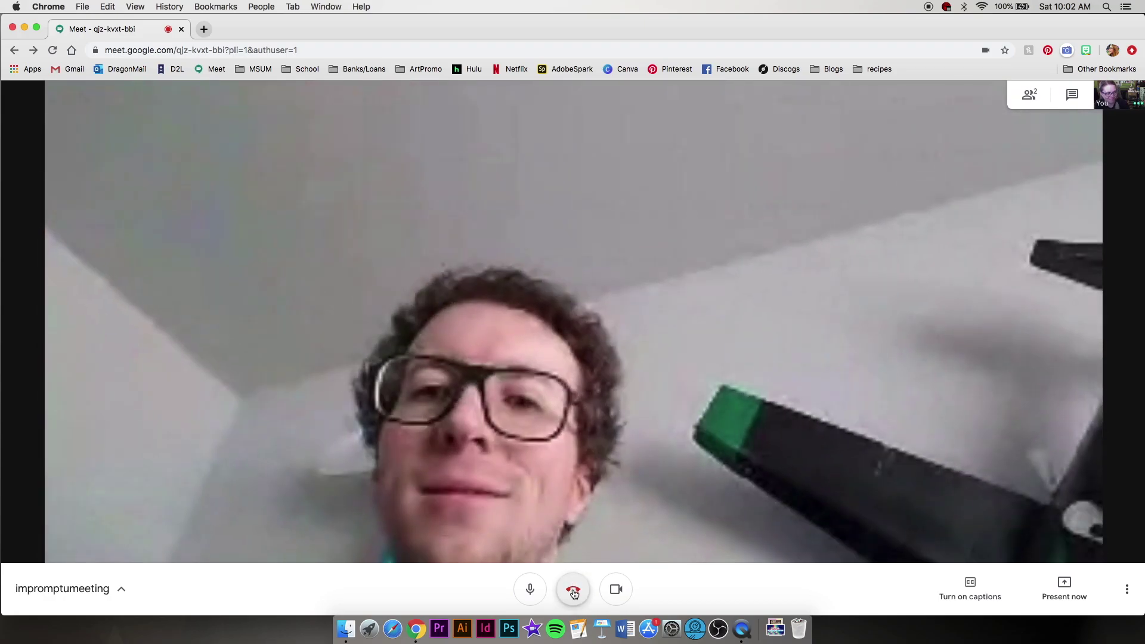
{"action": "left_click", "coordinate": [573, 591]}
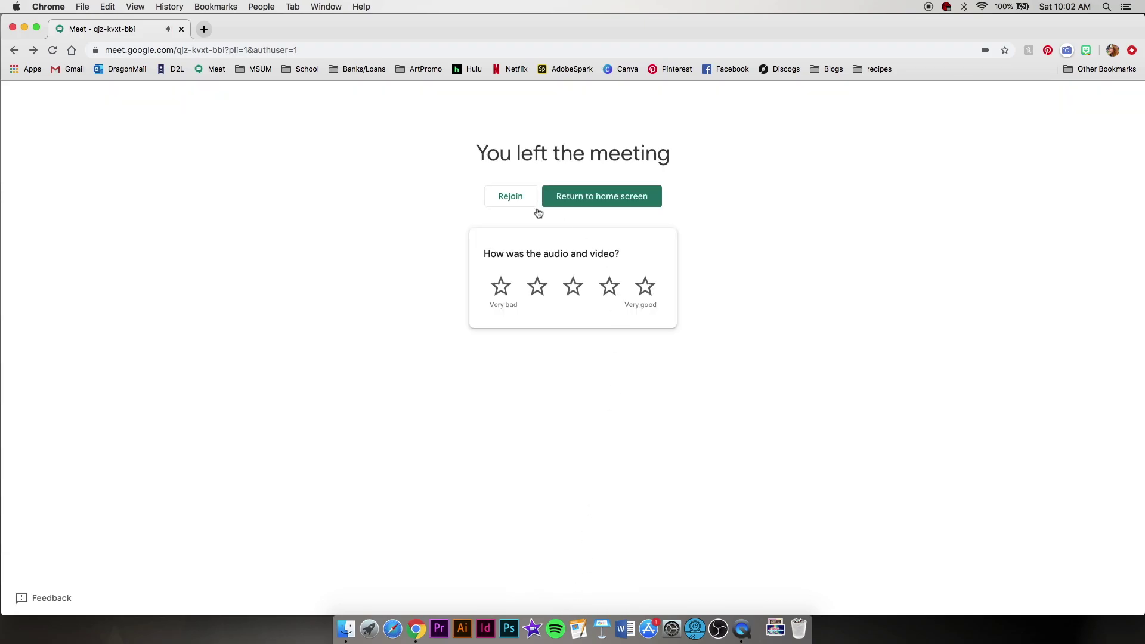